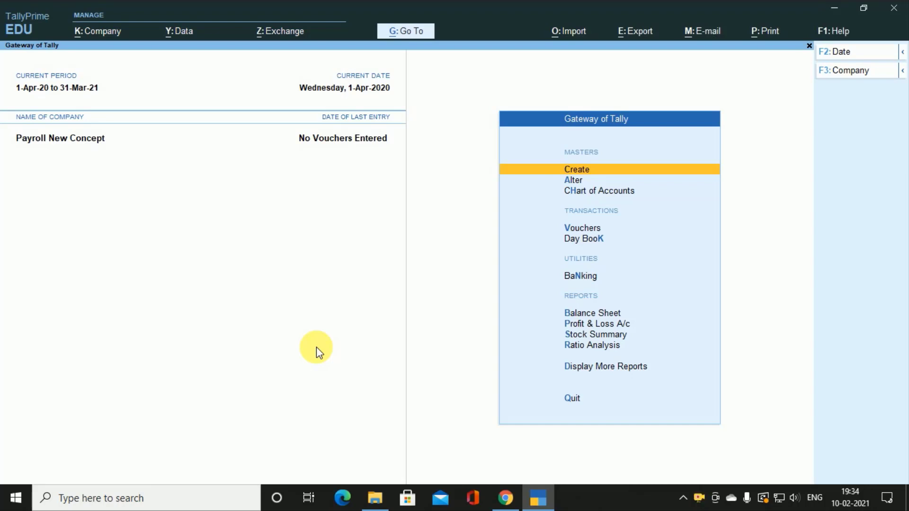
Open the creation form for a new pay head from the payroll masters.
{"action": "key", "text": "Return"}
{"action": "key", "text": "Down"}
{"action": "key", "text": "Down"}
{"action": "key", "text": "Down"}
{"action": "key", "text": "Down"}
{"action": "key", "text": "Down"}
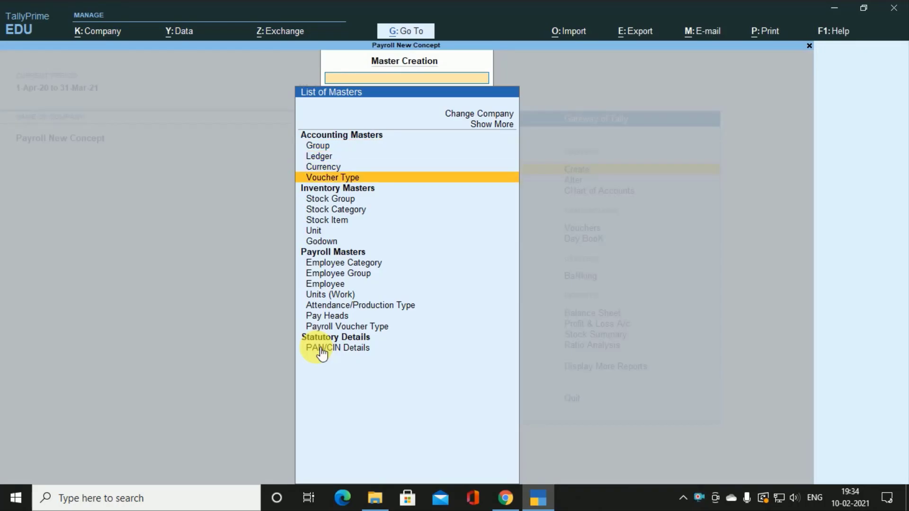
{"action": "key", "text": "Down"}
{"action": "key", "text": "Down"}
{"action": "key", "text": "Down"}
{"action": "key", "text": "Down"}
{"action": "key", "text": "Down"}
{"action": "key", "text": "Down"}
{"action": "key", "text": "Down"}
{"action": "key", "text": "Down"}
{"action": "key", "text": "Down"}
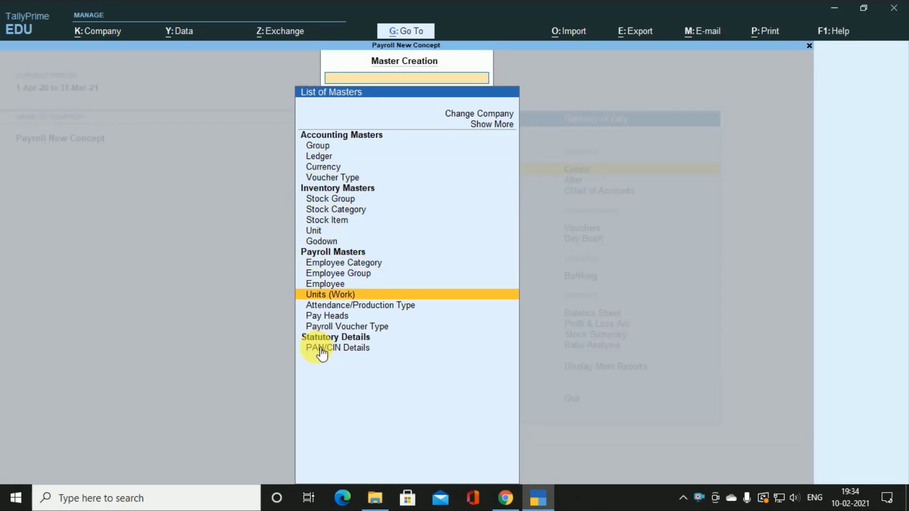
{"action": "key", "text": "Return"}
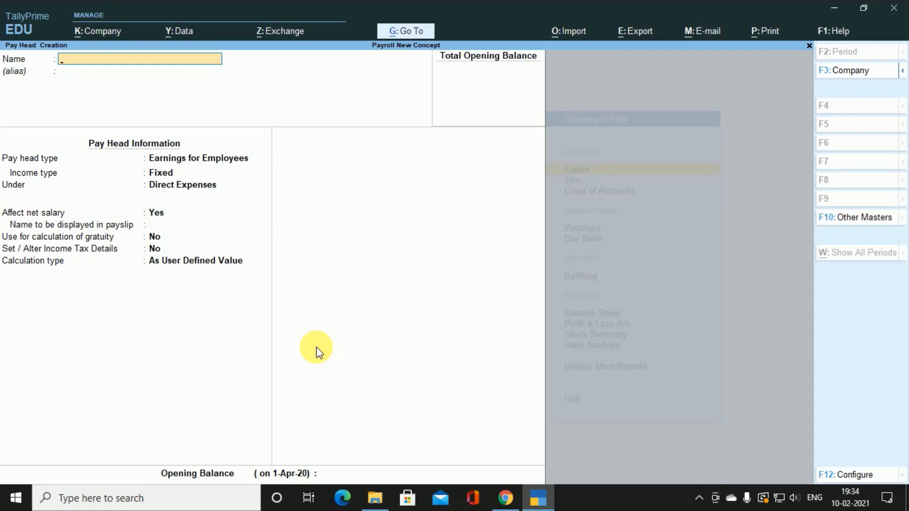
Name the pay head Basic Pay, with type Earnings for Employees and income type Fixed, under Indirect Expenses.
{"action": "type", "text": "Basic Pay"}
{"action": "key", "text": "Return"}
{"action": "key", "text": "Return"}
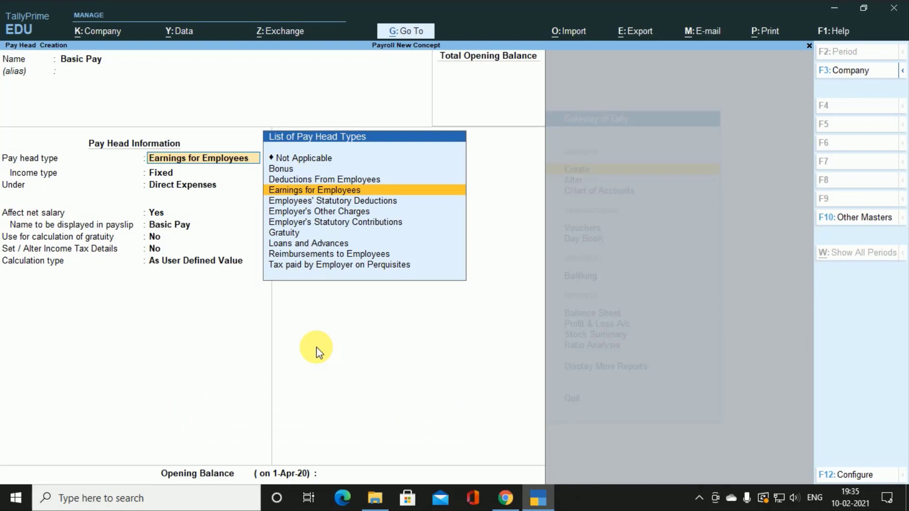
{"action": "key", "text": "Return"}
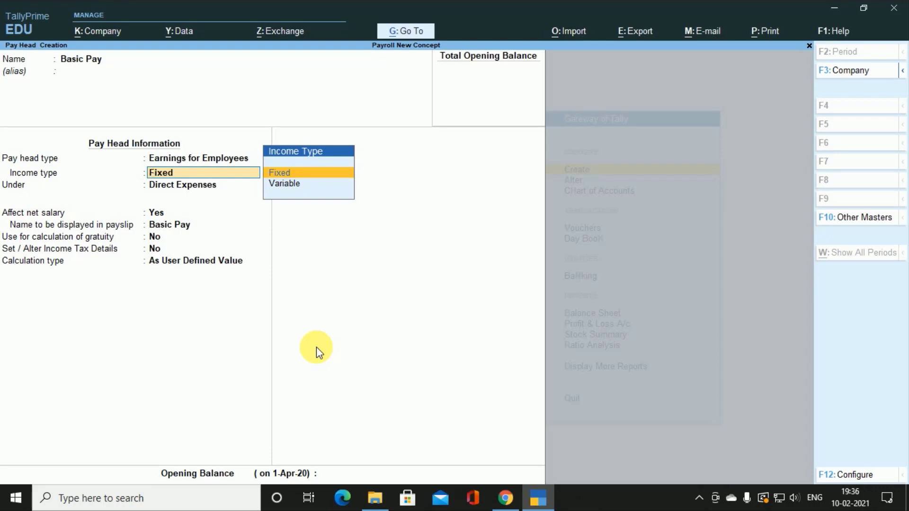
{"action": "key", "text": "Return"}
{"action": "key", "text": "Down"}
{"action": "key", "text": "Down"}
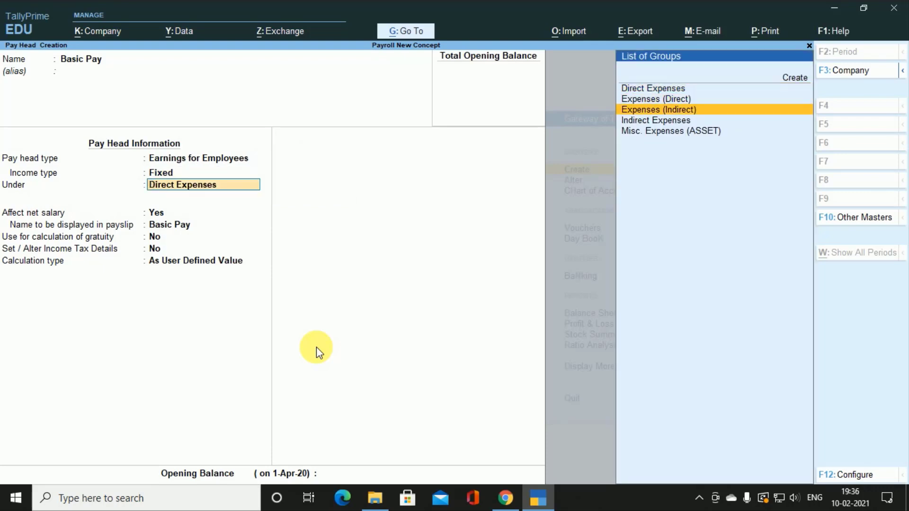
{"action": "key", "text": "Down"}
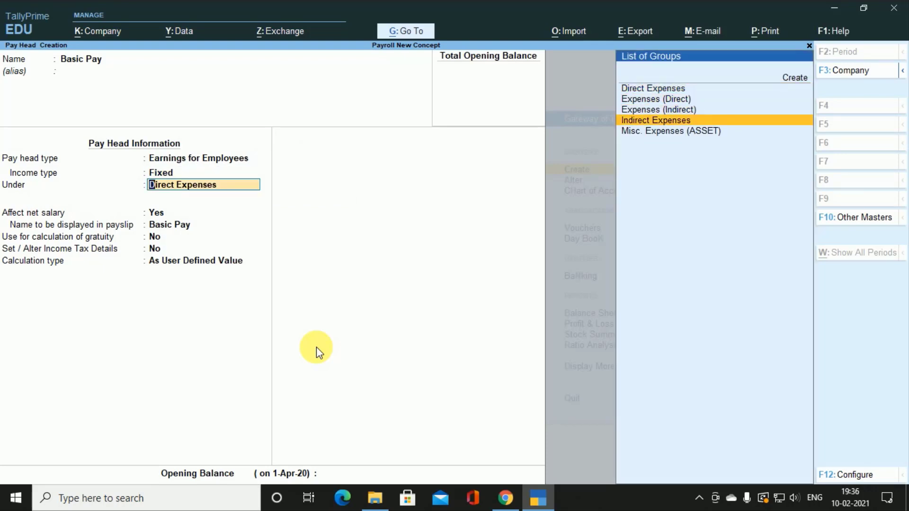
{"action": "key", "text": "Return"}
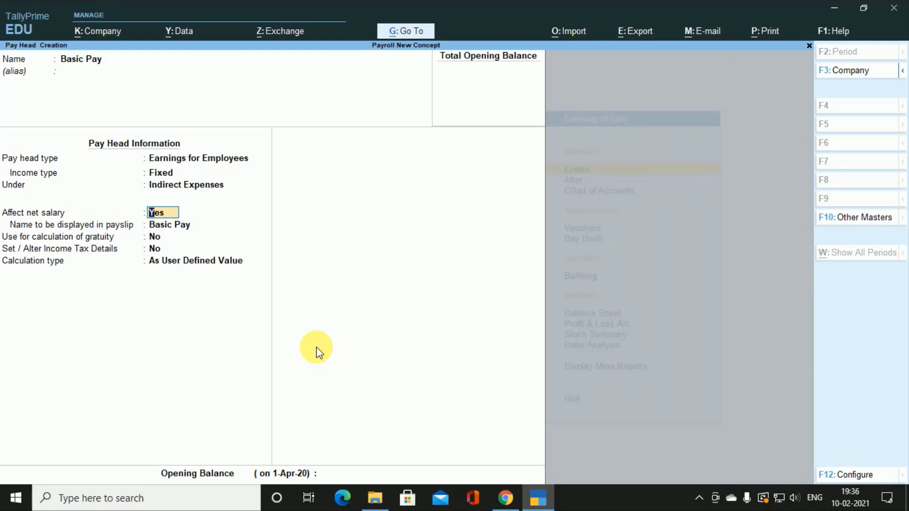
Let Basic Pay affect net salary under its own payslip name and use it for calculation of gratuity.
{"action": "key", "text": "Return"}
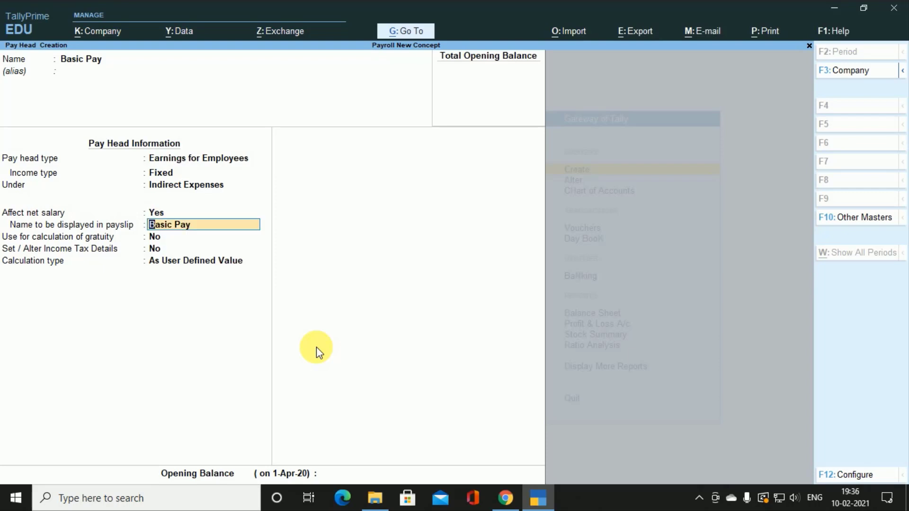
{"action": "key", "text": "Return"}
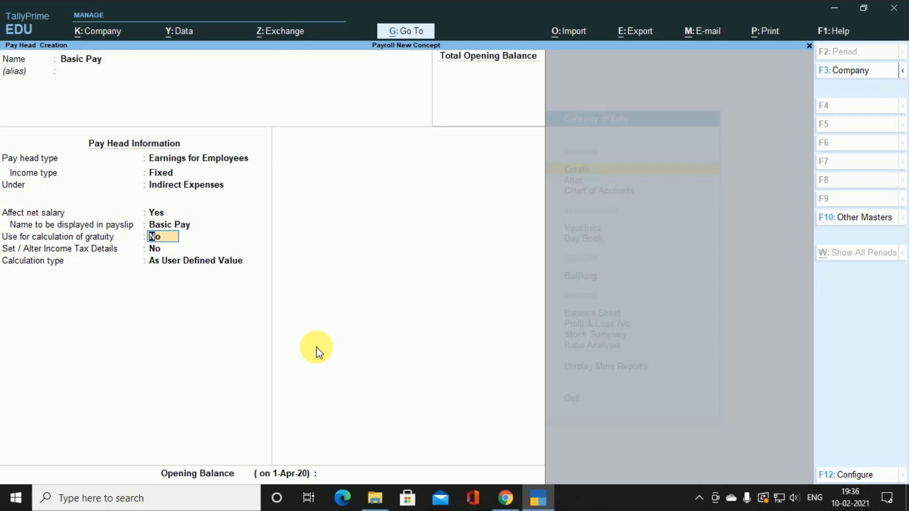
{"action": "type", "text": "y"}
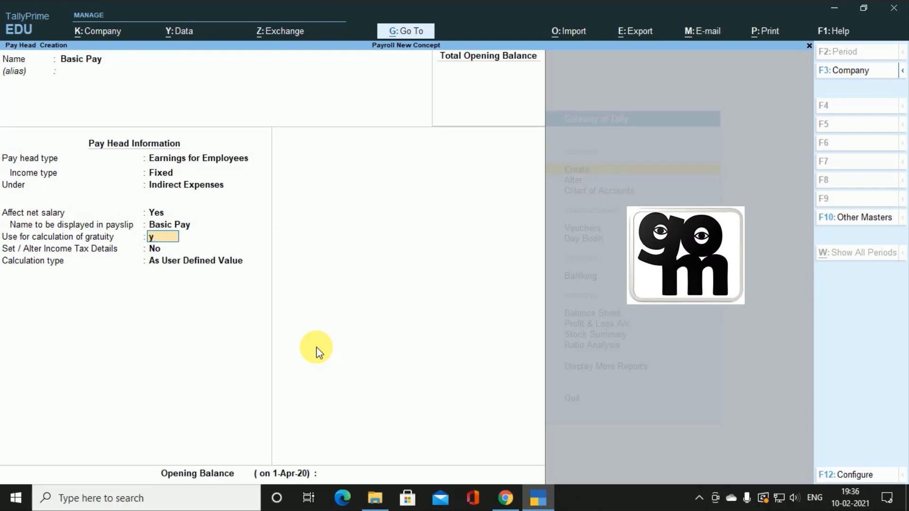
{"action": "key", "text": "Return"}
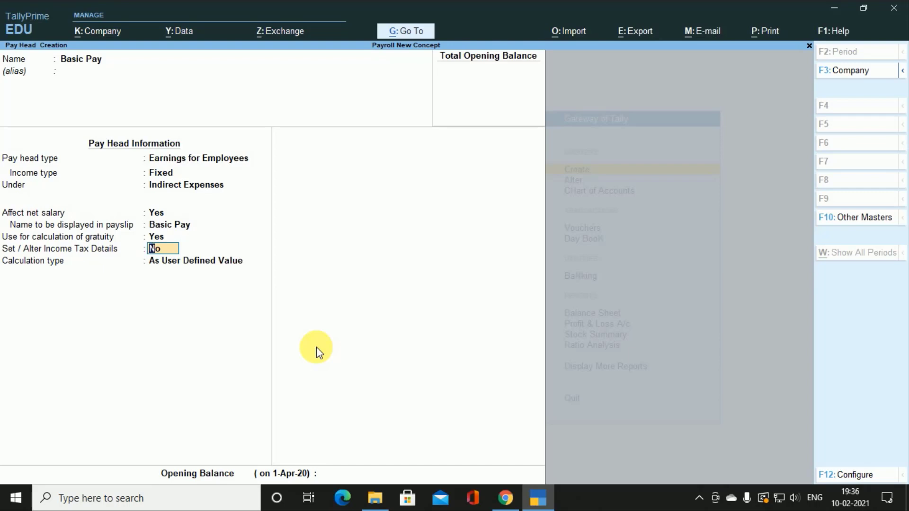
Enable income tax details for Basic Pay with component Basic Salary, basis On Projected Value and TDS deducted across periods.
{"action": "type", "text": "y"}
{"action": "key", "text": "Return"}
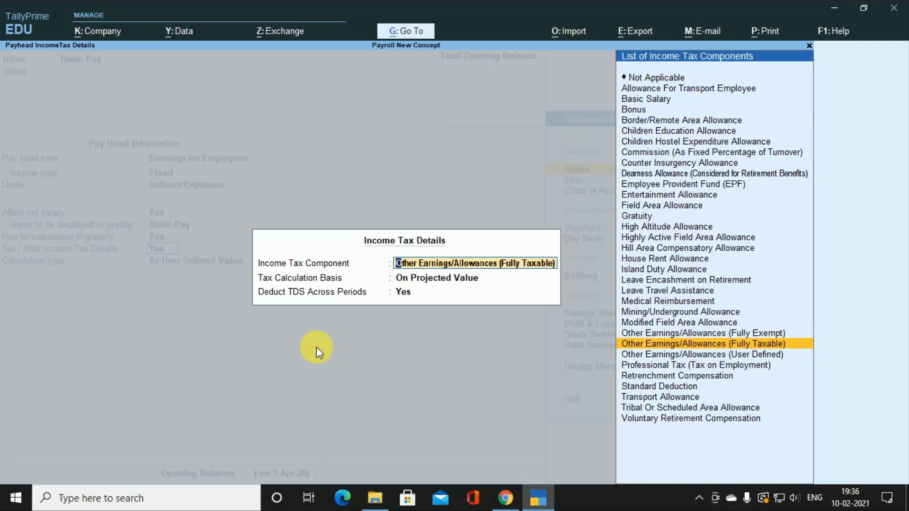
{"action": "type", "text": "B"}
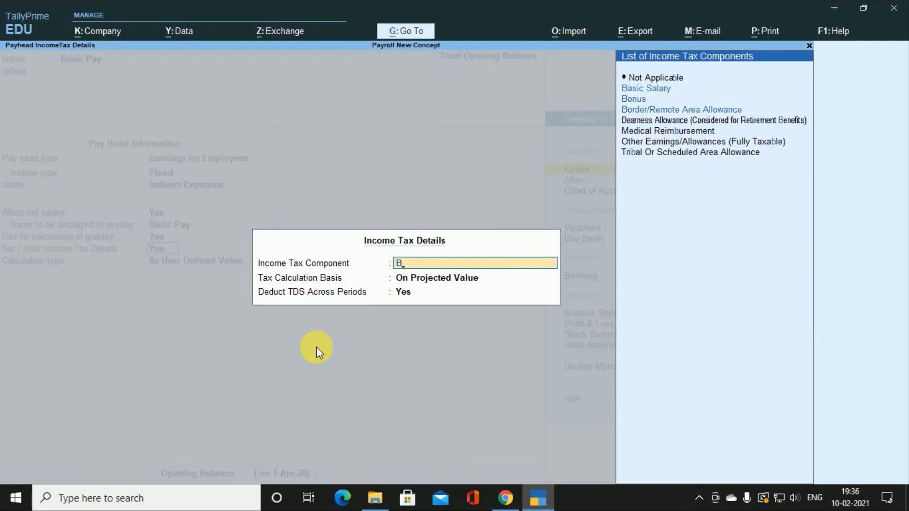
{"action": "key", "text": "Return"}
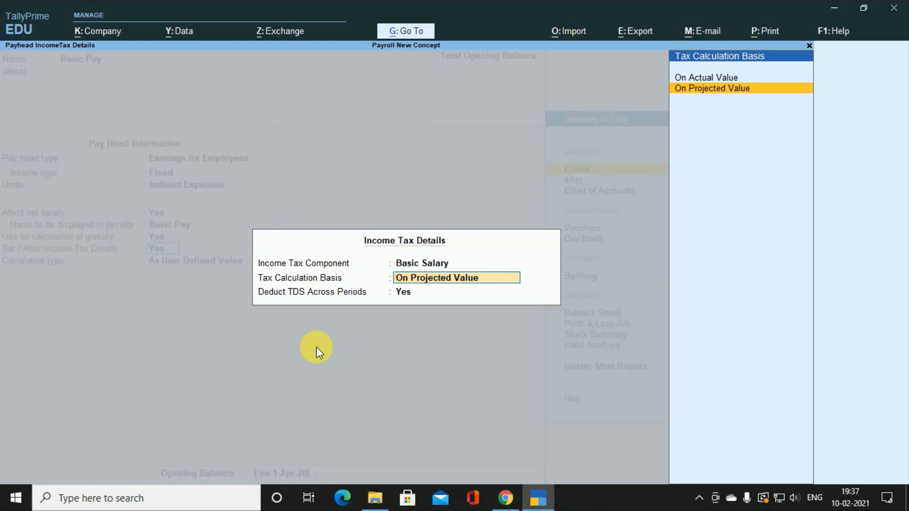
{"action": "key", "text": "Return"}
{"action": "key", "text": "Return"}
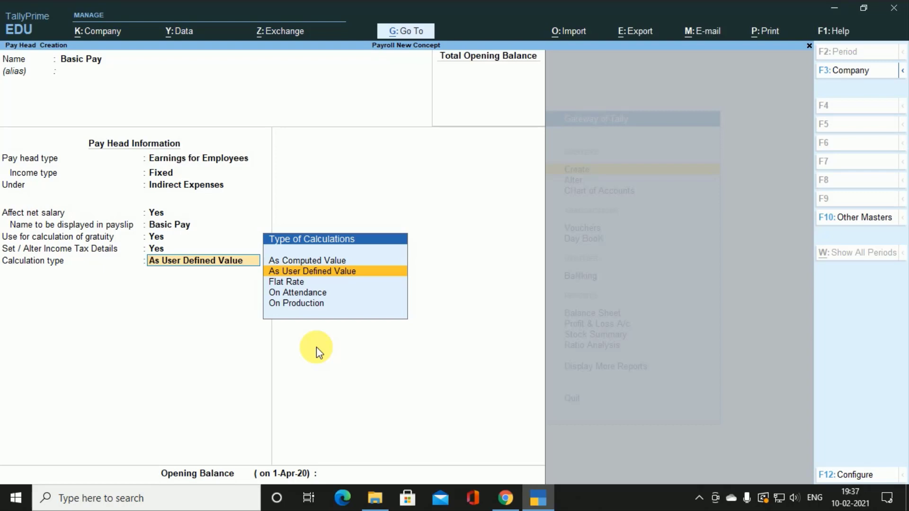
Calculate Basic Pay On Attendance, with attendance/leave with pay Not Applicable and leave without pay set to Absent.
{"action": "key", "text": "Down"}
{"action": "key", "text": "Down"}
{"action": "key", "text": "Return"}
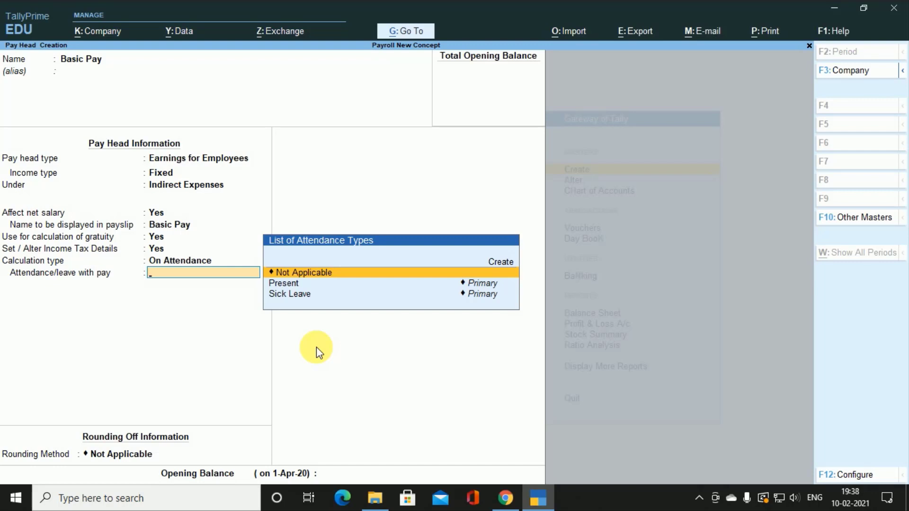
{"action": "key", "text": "Return"}
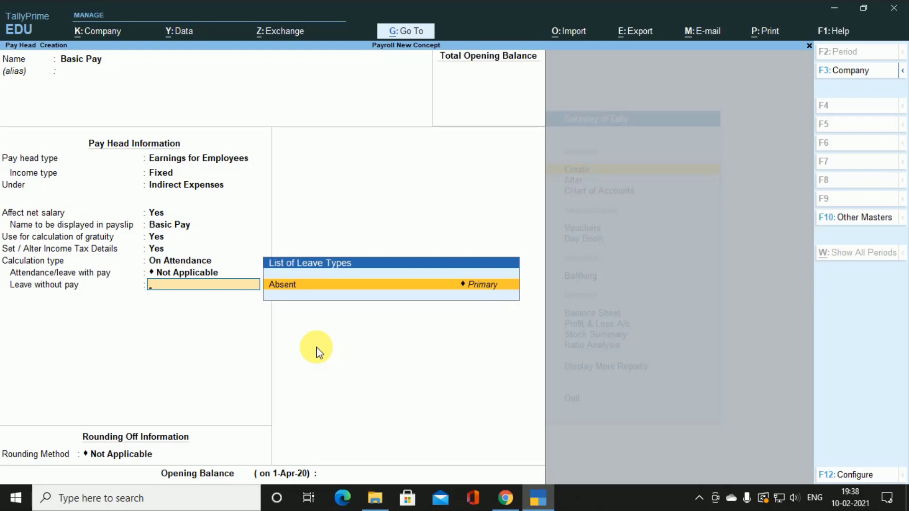
{"action": "key", "text": "Return"}
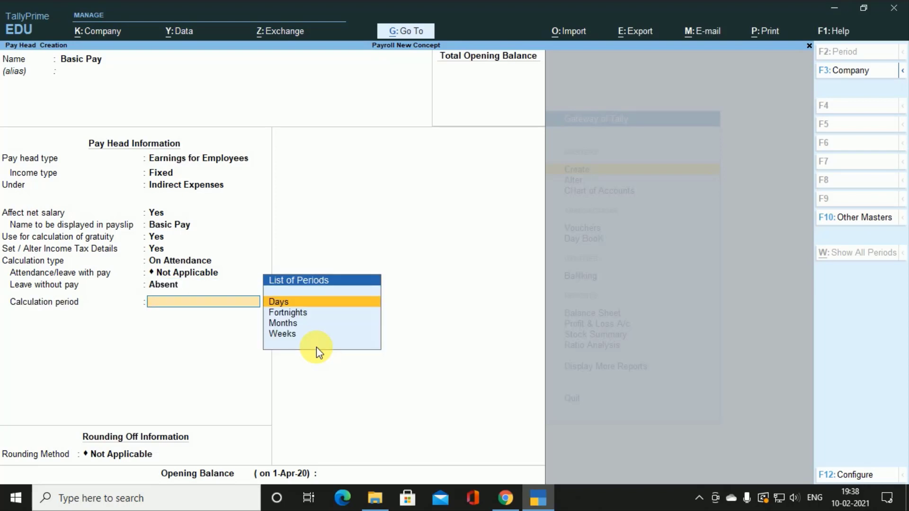
Set the calculation period of Basic Pay to Months and its per-day basis to As per Calendar Period.
{"action": "key", "text": "Down"}
{"action": "key", "text": "Down"}
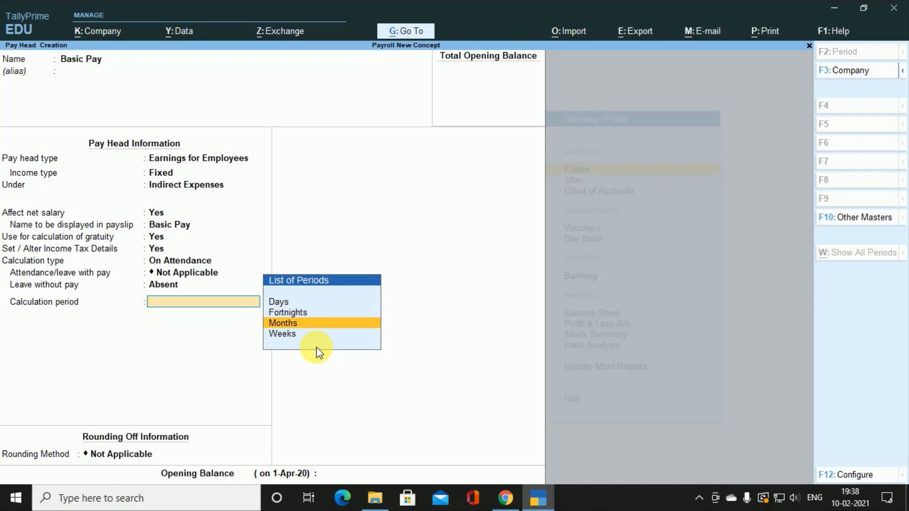
{"action": "key", "text": "Return"}
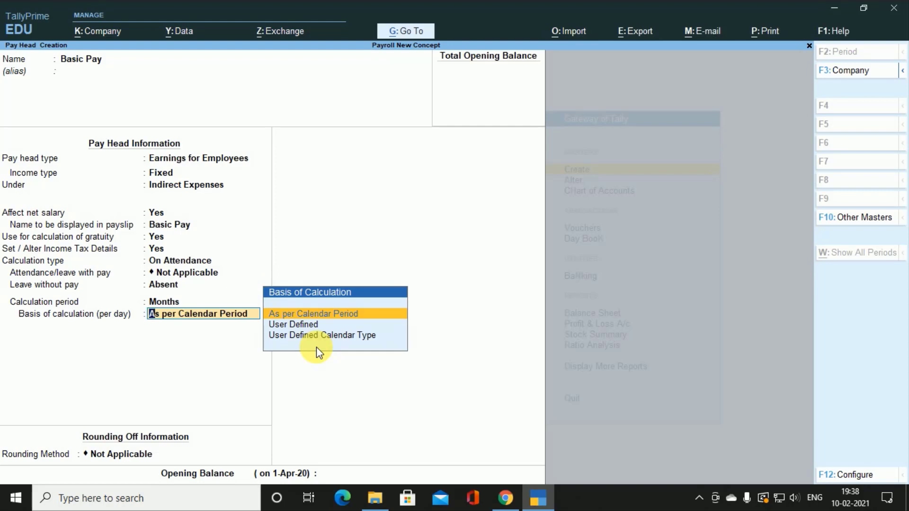
{"action": "key", "text": "Return"}
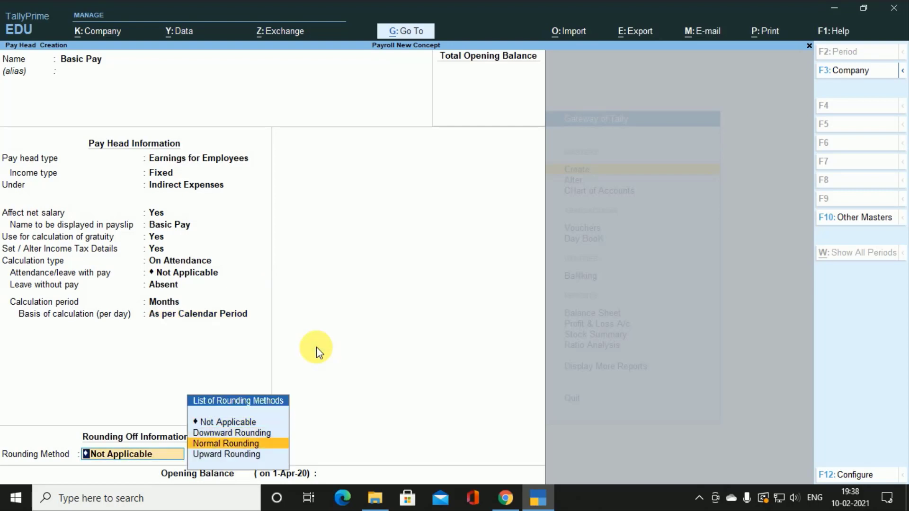
Apply Normal Rounding with limit 1, leave the opening balance empty and save the Basic Pay pay head.
{"action": "key", "text": "Return"}
{"action": "key", "text": "Return"}
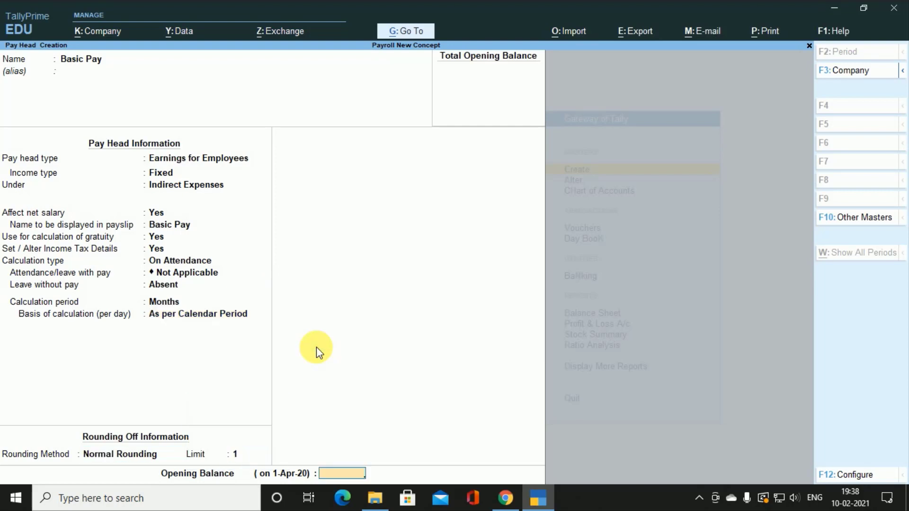
{"action": "key", "text": "Return"}
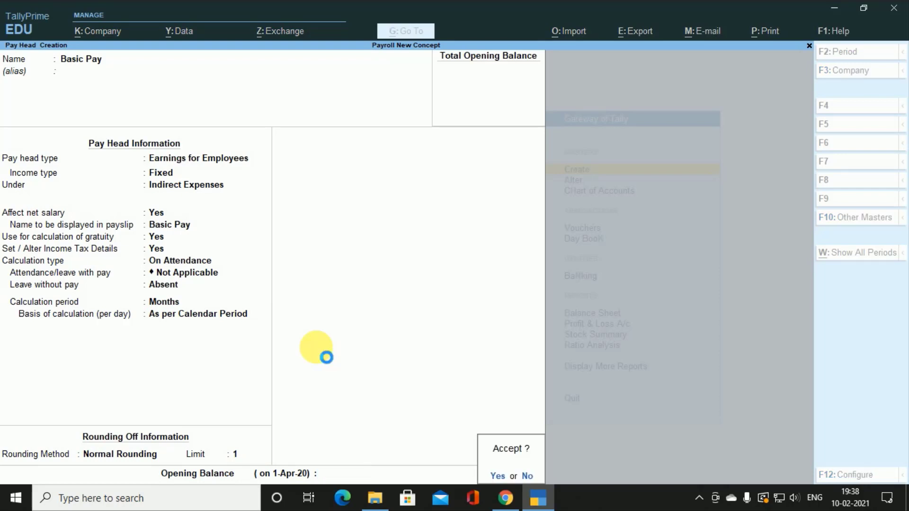
{"action": "key", "text": "Return"}
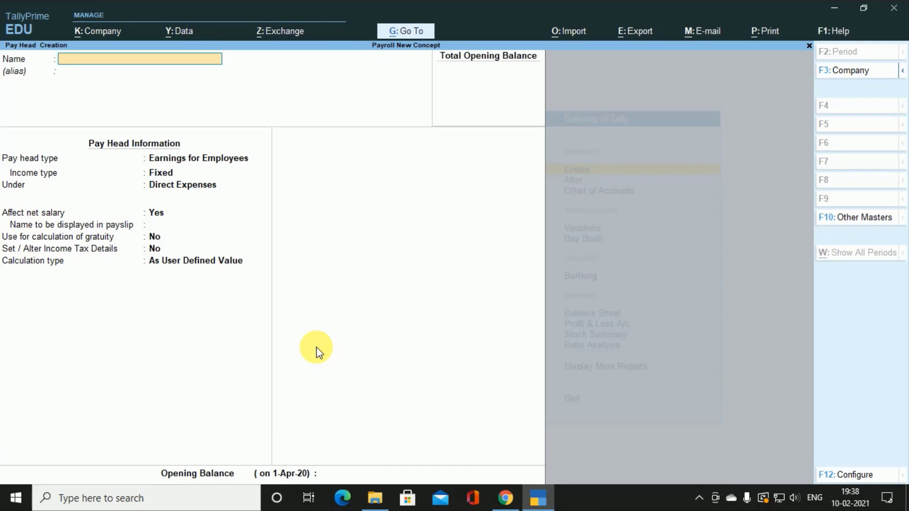
Name a new pay head DA, with type Earnings for Employees and income type Fixed, under Indirect Expenses.
{"action": "type", "text": "DA"}
{"action": "key", "text": "Return"}
{"action": "key", "text": "Return"}
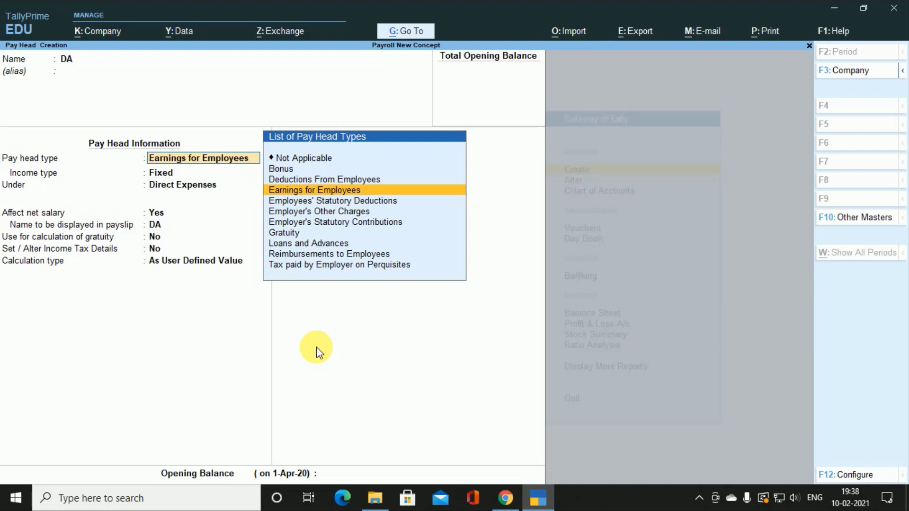
{"action": "key", "text": "Return"}
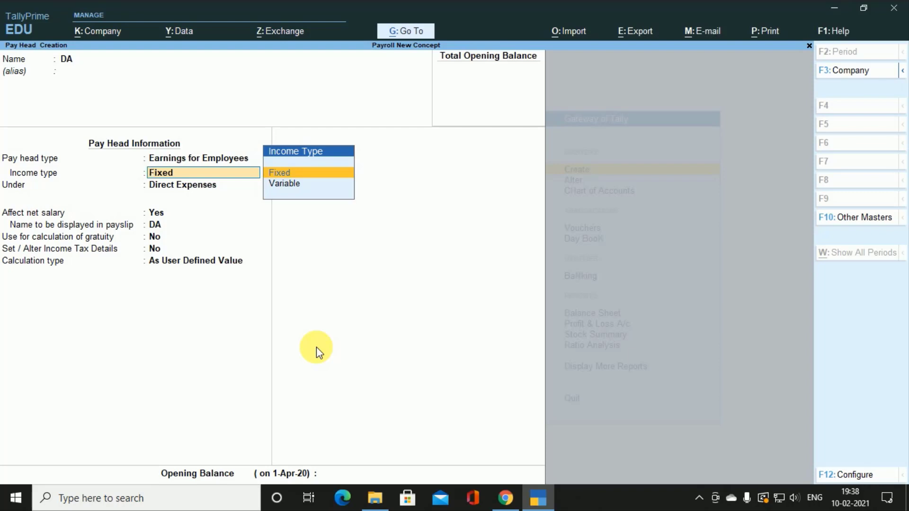
{"action": "key", "text": "Return"}
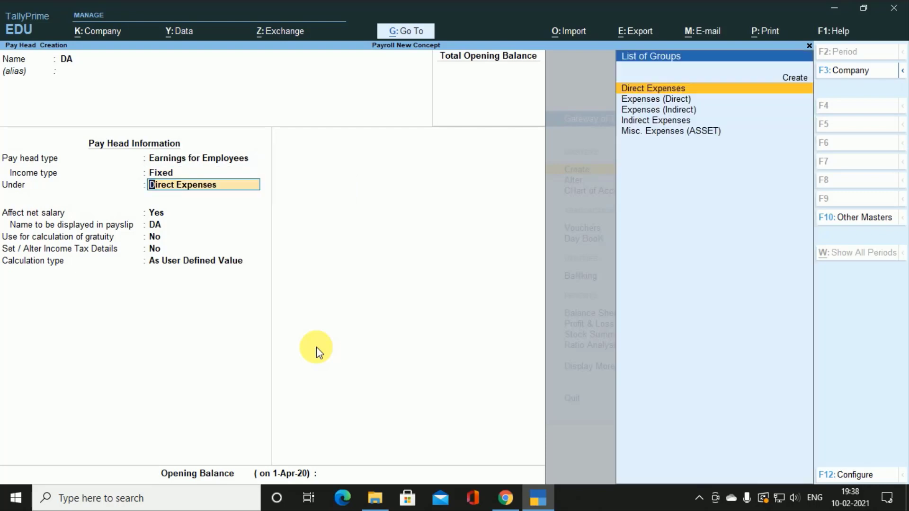
{"action": "key", "text": "Down"}
{"action": "key", "text": "Down"}
{"action": "key", "text": "Down"}
{"action": "key", "text": "Return"}
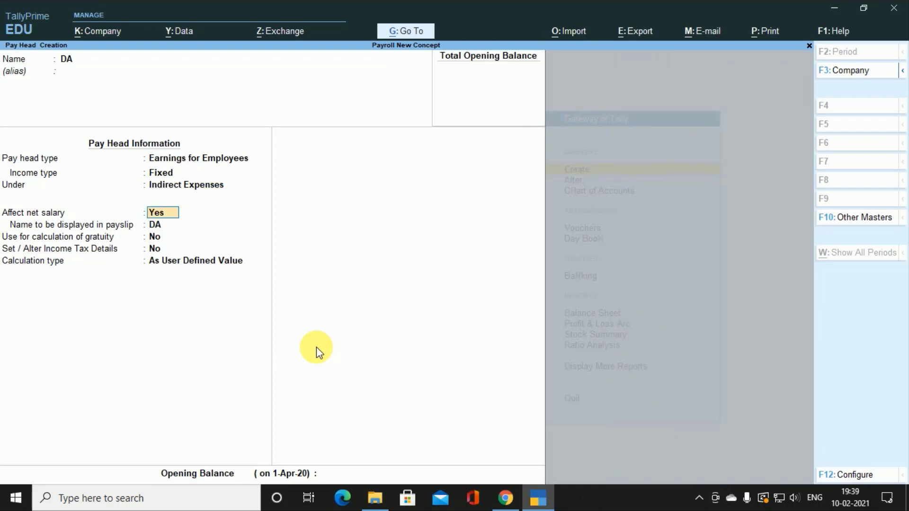
Let DA affect net salary under its own payslip name and use it for calculation of gratuity.
{"action": "key", "text": "Return"}
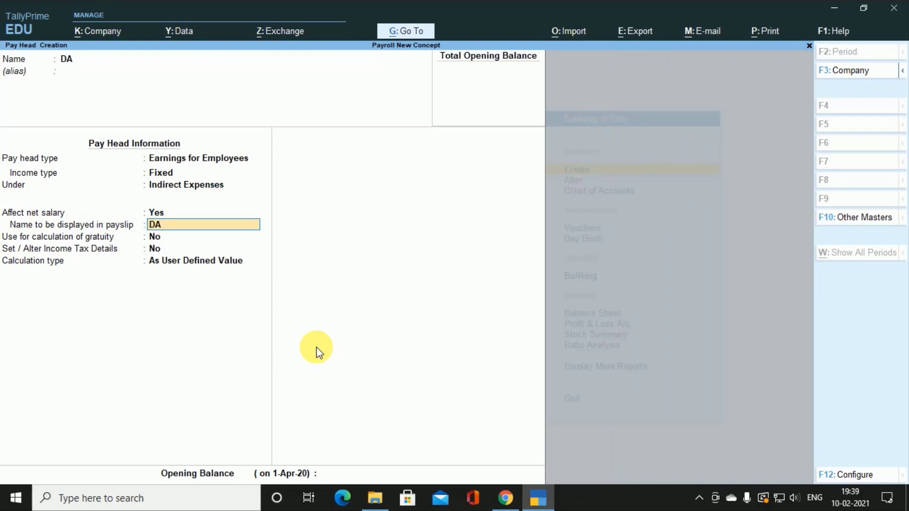
{"action": "key", "text": "Return"}
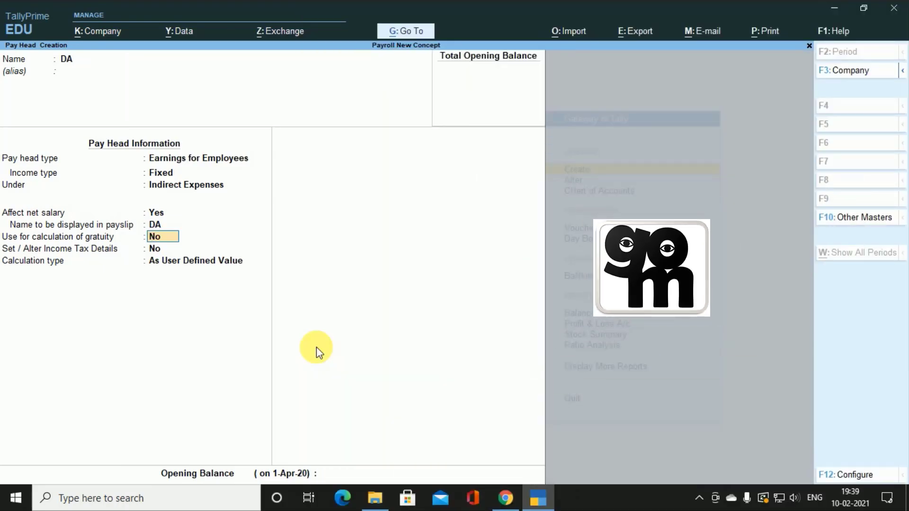
{"action": "type", "text": "y"}
{"action": "key", "text": "Return"}
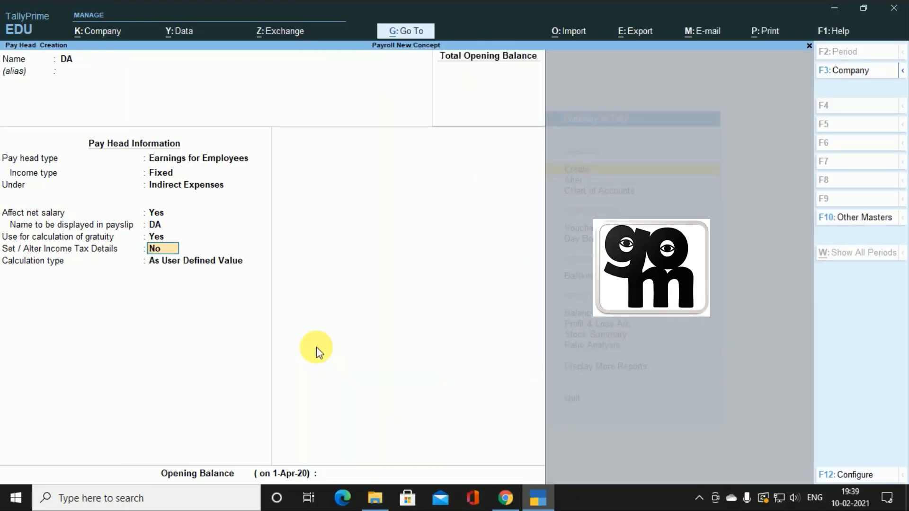
Enable income tax details for DA with component Dearness Allowance (Considered for Retirement Benefits), On Projected Value, and TDS deducted across periods.
{"action": "type", "text": "y"}
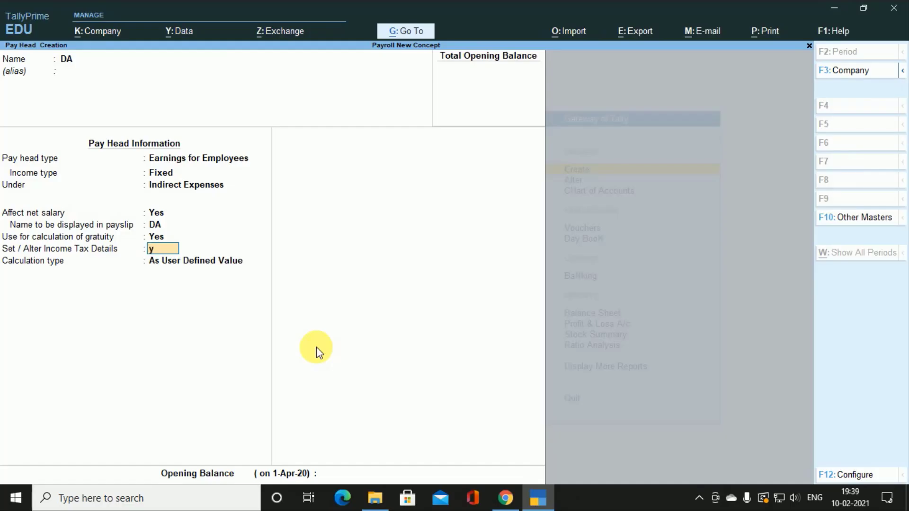
{"action": "key", "text": "Return"}
{"action": "key", "text": "Up"}
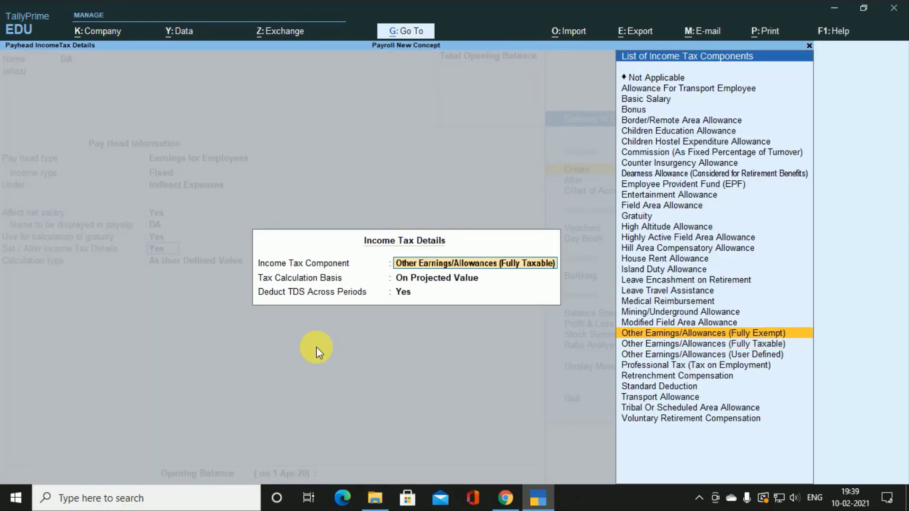
{"action": "key", "text": "Up"}
{"action": "key", "text": "Up"}
{"action": "key", "text": "Up"}
{"action": "key", "text": "Up"}
{"action": "key", "text": "Up"}
{"action": "key", "text": "Up"}
{"action": "key", "text": "Up"}
{"action": "key", "text": "Up"}
{"action": "key", "text": "Up"}
{"action": "key", "text": "Up"}
{"action": "key", "text": "Up"}
{"action": "key", "text": "Up"}
{"action": "key", "text": "Up"}
{"action": "key", "text": "Up"}
{"action": "key", "text": "Up"}
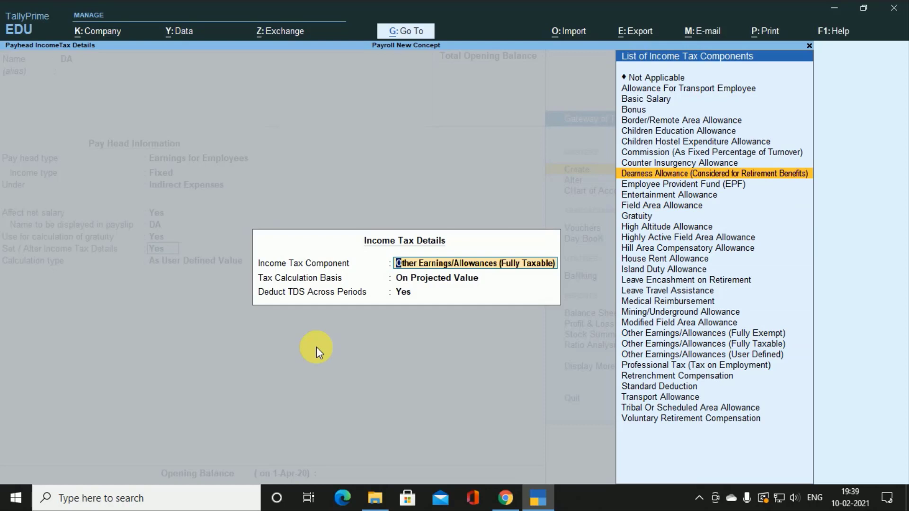
{"action": "key", "text": "Return"}
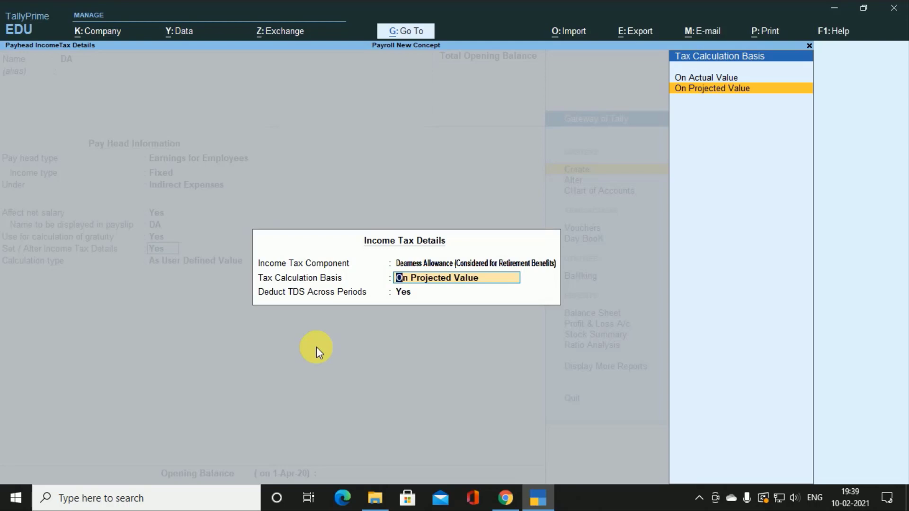
{"action": "key", "text": "Return"}
{"action": "key", "text": "Return"}
Set the calculation type of the DA pay head to As Computed Value.
{"action": "key", "text": "Down"}
{"action": "key", "text": "Down"}
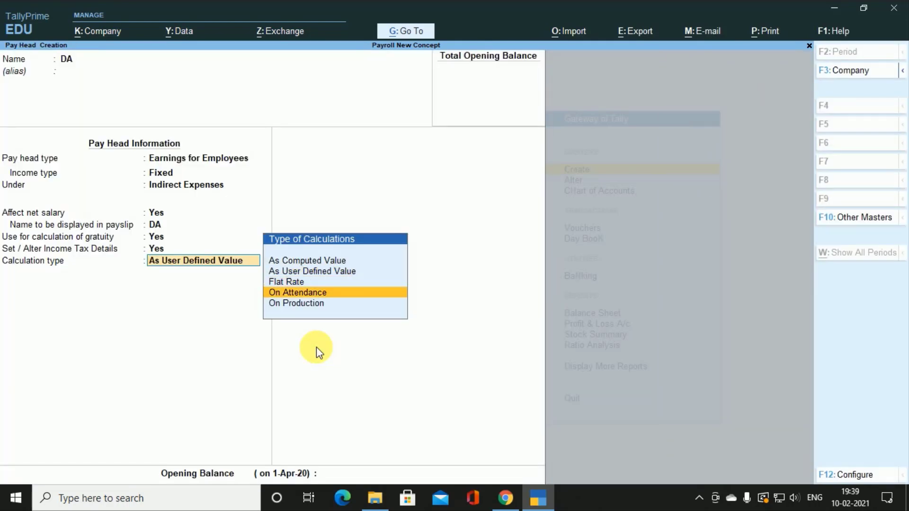
{"action": "key", "text": "Up"}
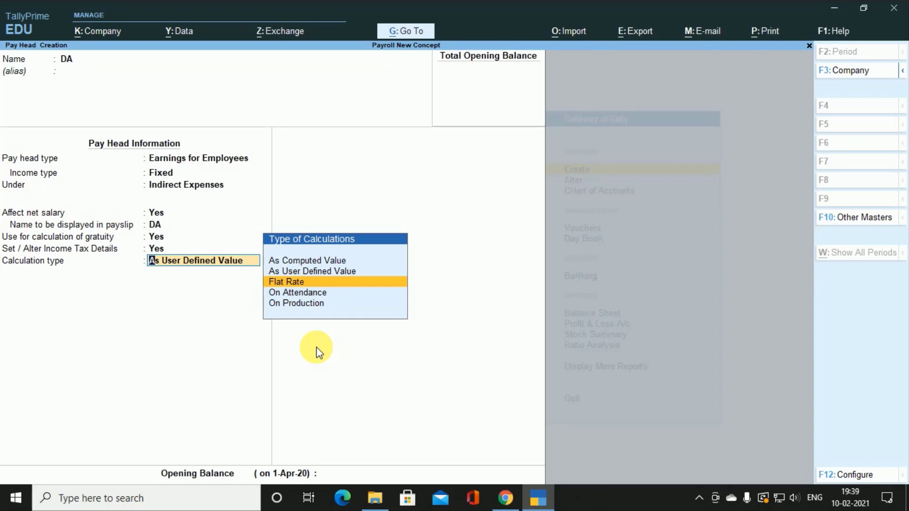
{"action": "key", "text": "Up"}
{"action": "key", "text": "Up"}
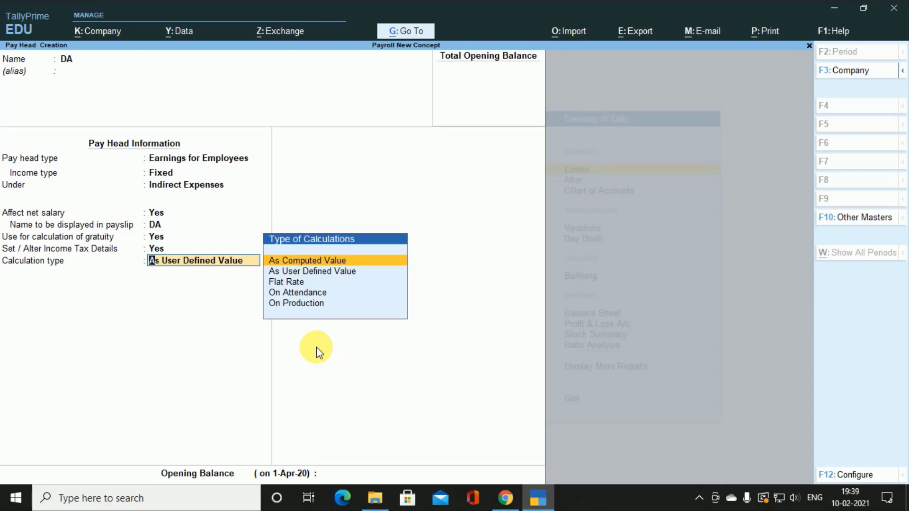
{"action": "key", "text": "Return"}
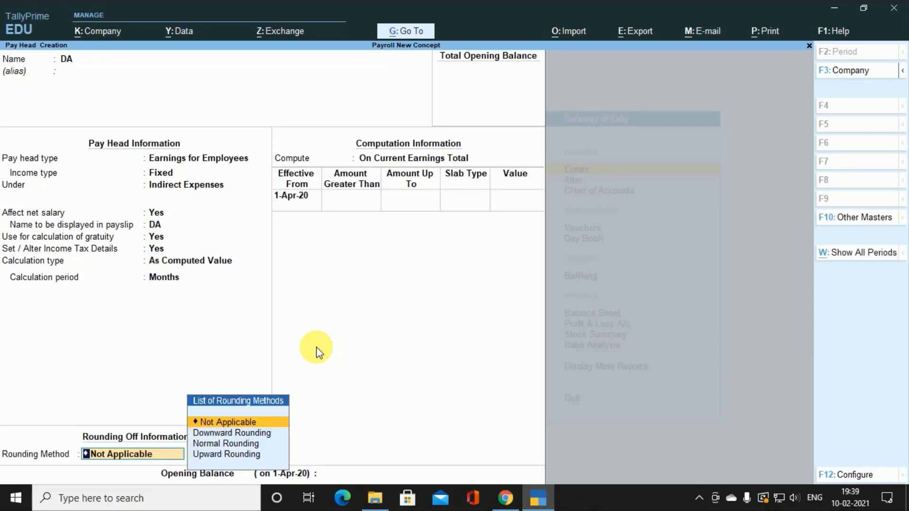
Apply Normal Rounding with limit 1 to the DA pay head.
{"action": "key", "text": "Down"}
{"action": "key", "text": "Down"}
{"action": "key", "text": "Return"}
{"action": "key", "text": "Return"}
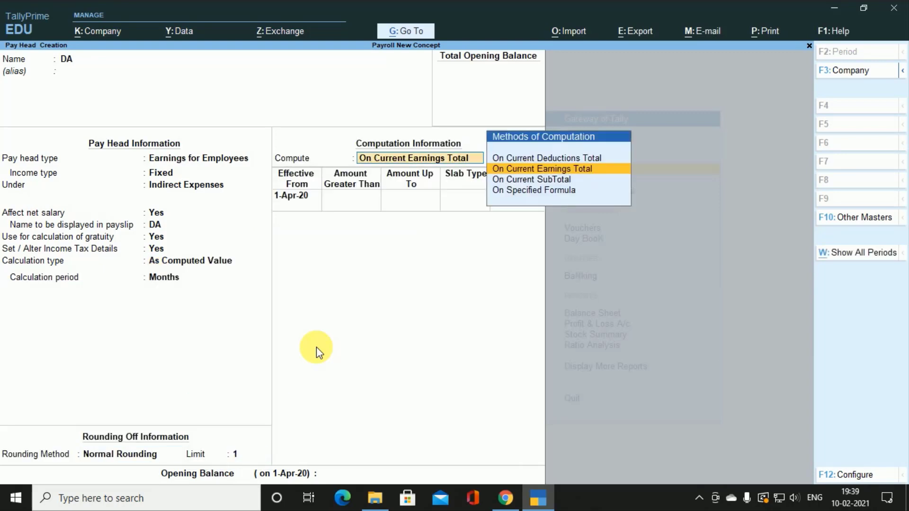
Compute DA On Specified Formula, with Basic Pay as the only pay head added to the formula.
{"action": "key", "text": "Down"}
{"action": "key", "text": "Down"}
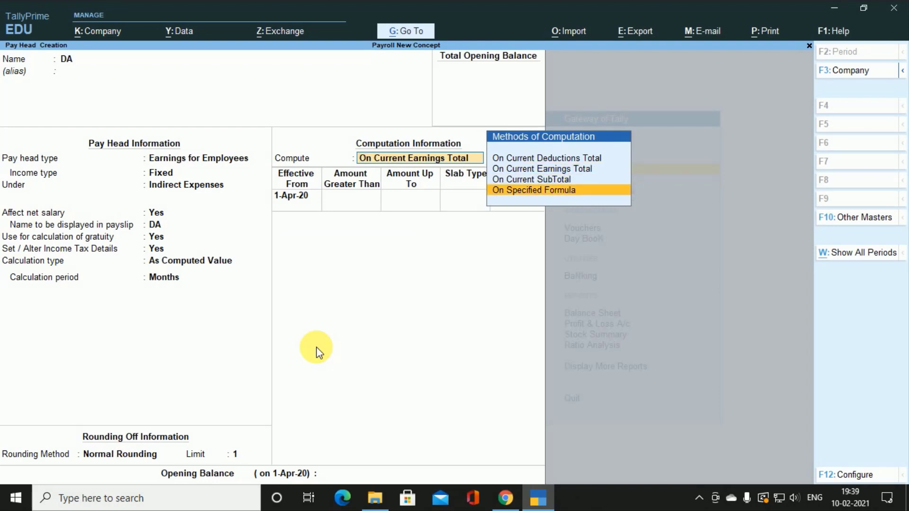
{"action": "key", "text": "Return"}
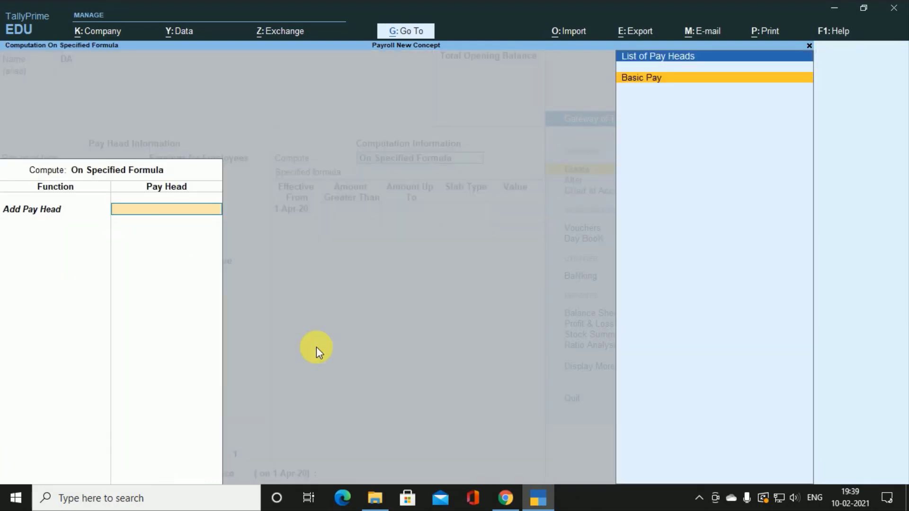
{"action": "key", "text": "Return"}
{"action": "key", "text": "Return"}
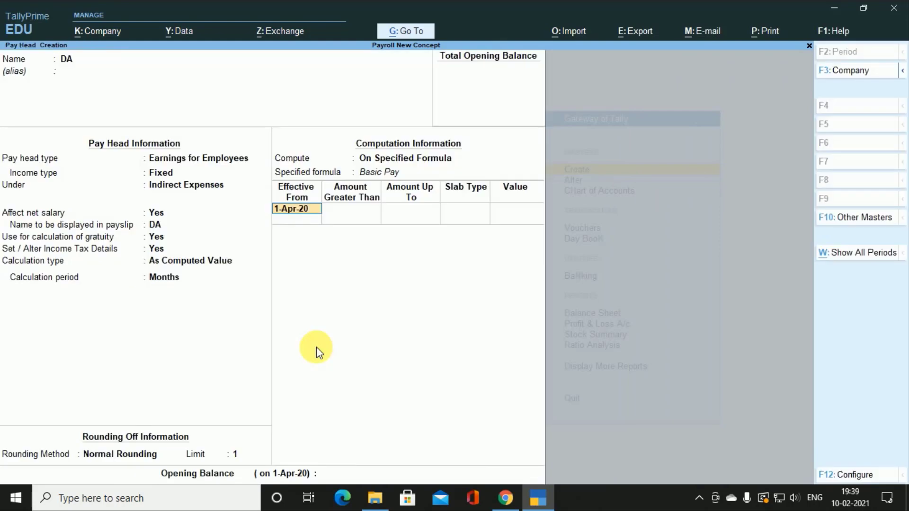
{"action": "key", "text": "BackSpace"}
{"action": "key", "text": "Return"}
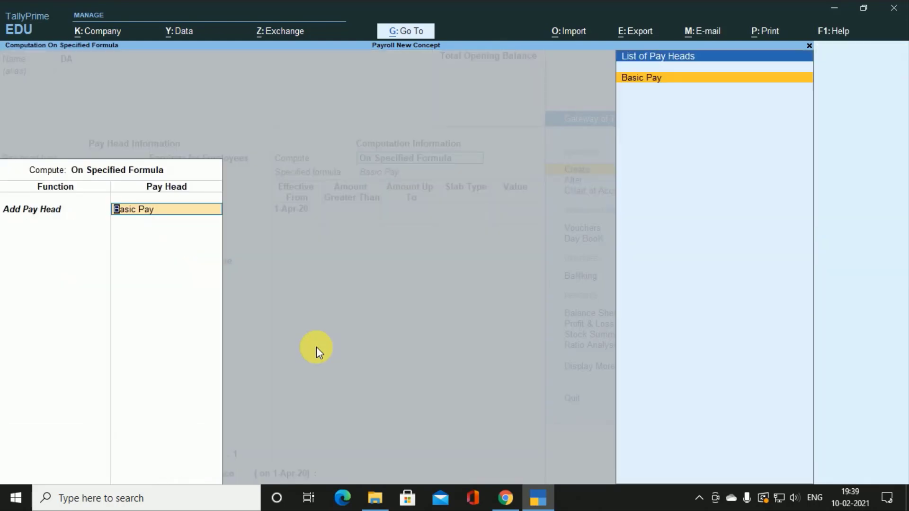
{"action": "key", "text": "Return"}
{"action": "key", "text": "Return"}
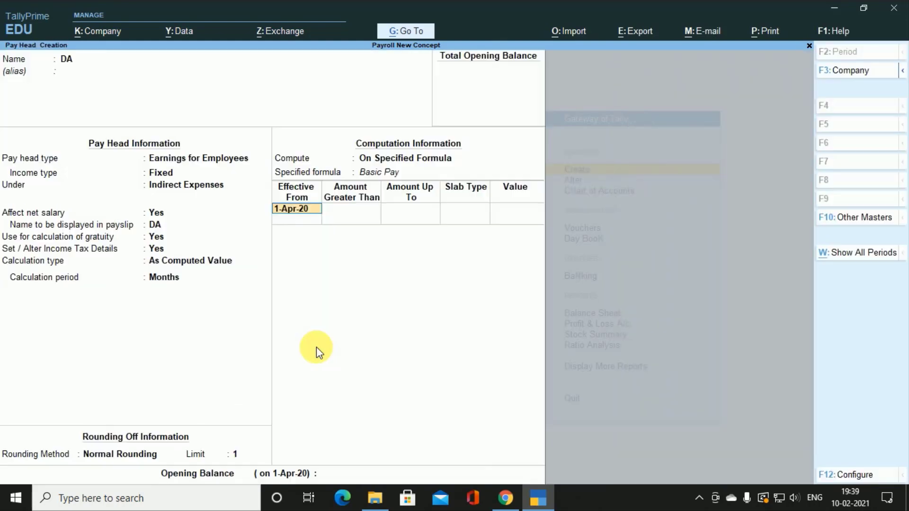
Add a Percentage slab of 20% effective from 1-Apr-20, and save DA with the opening balance left empty.
{"action": "key", "text": "Return"}
{"action": "key", "text": "Return"}
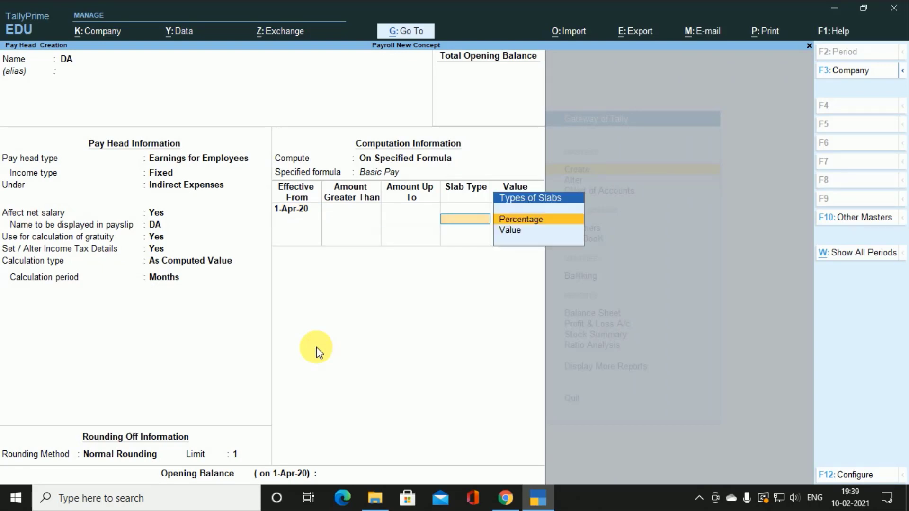
{"action": "key", "text": "Return"}
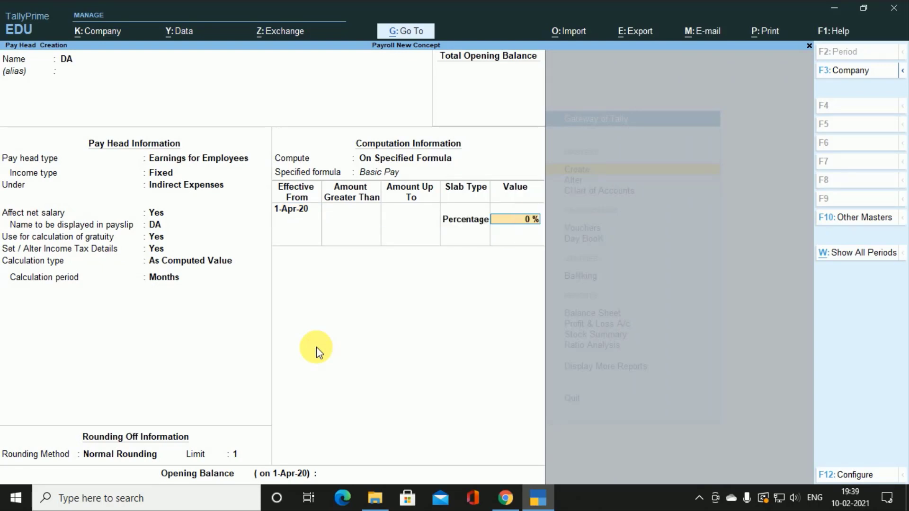
{"action": "type", "text": "20"}
{"action": "key", "text": "Return"}
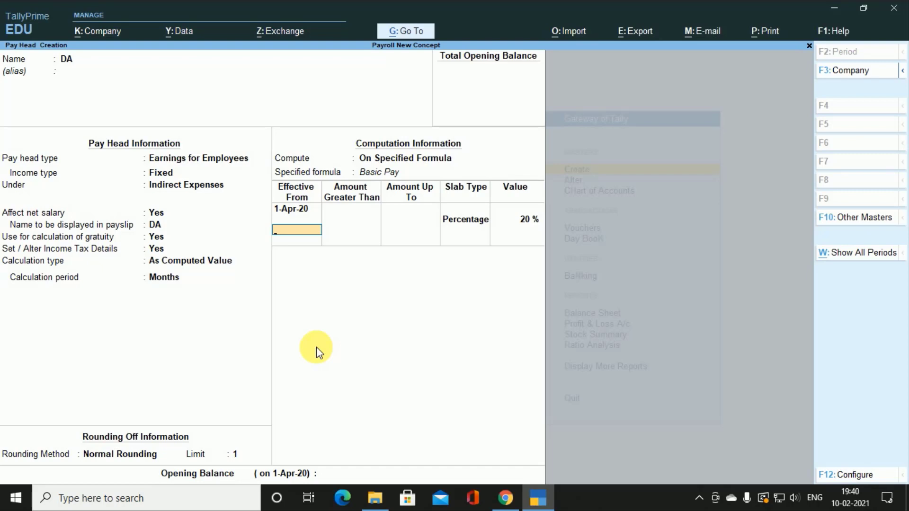
{"action": "key", "text": "Return"}
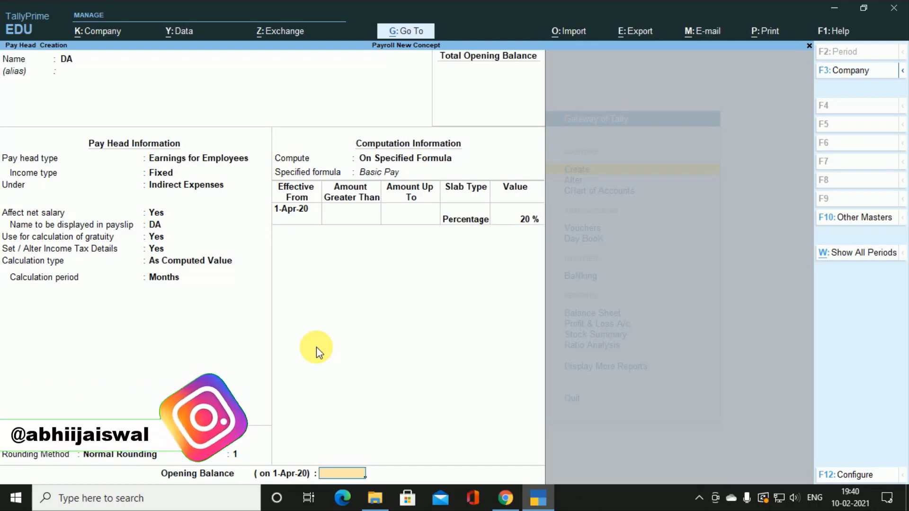
{"action": "key", "text": "Return"}
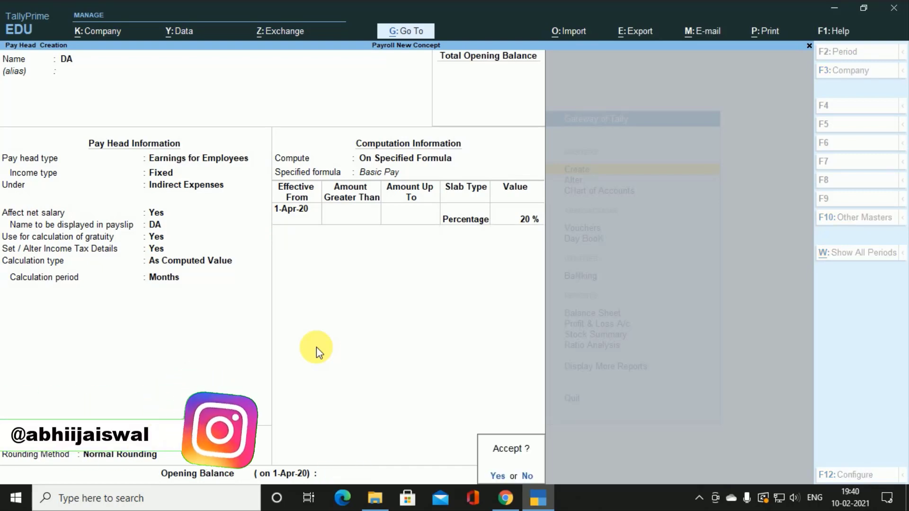
{"action": "key", "text": "Return"}
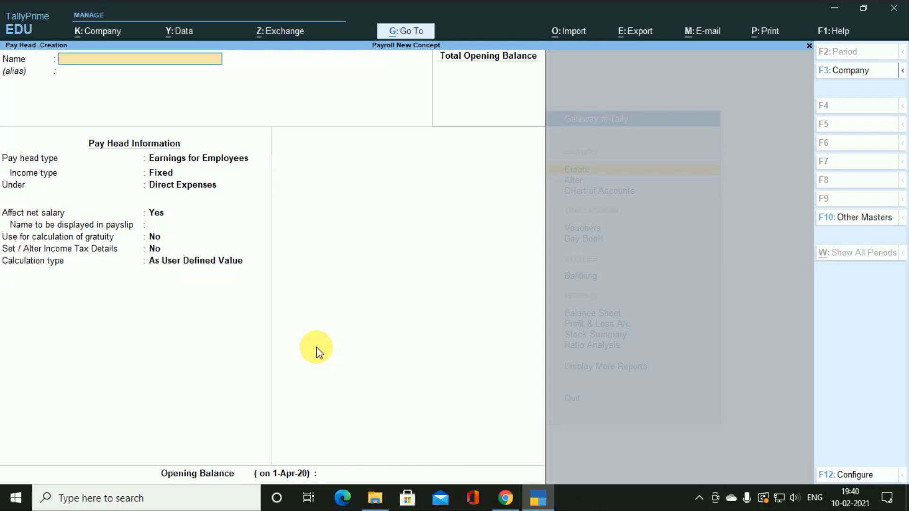
Name a new pay head HRA, with type Earnings for Employees and income type Fixed, under Indirect Expenses.
{"action": "type", "text": "HRA"}
{"action": "key", "text": "Return"}
{"action": "key", "text": "Return"}
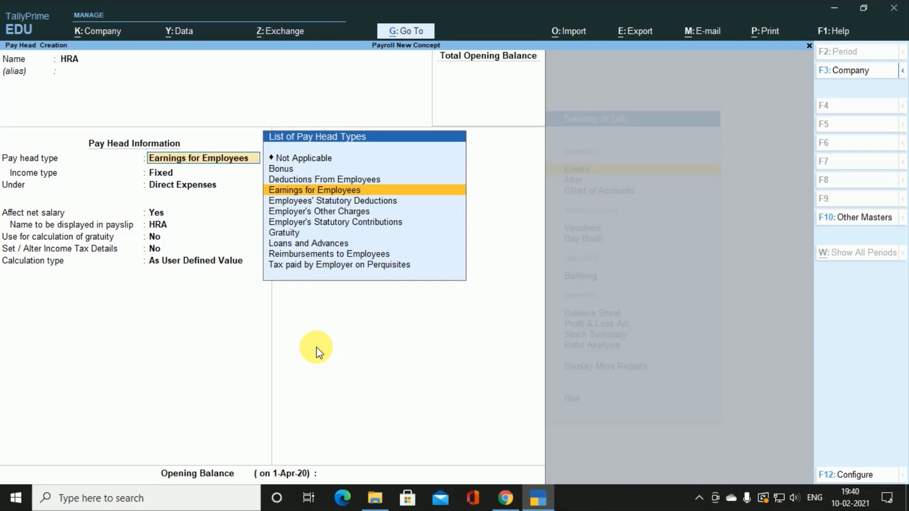
{"action": "key", "text": "Return"}
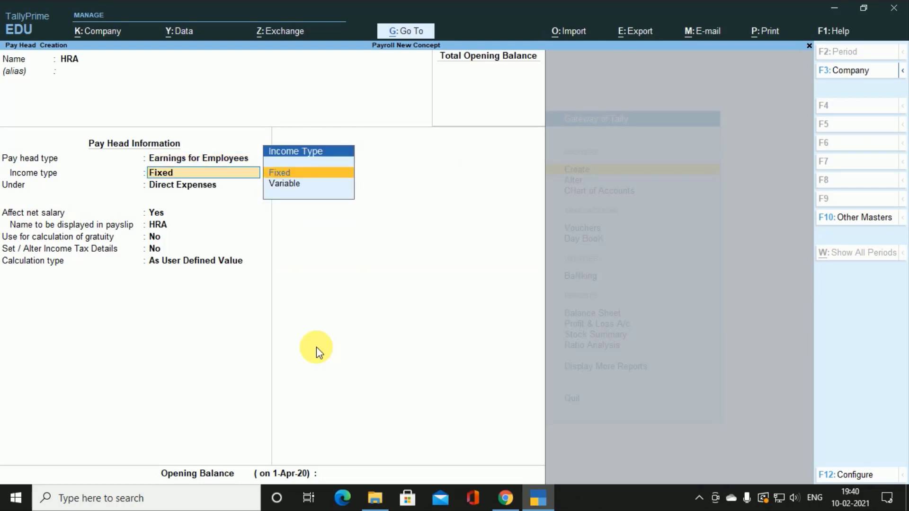
{"action": "key", "text": "Return"}
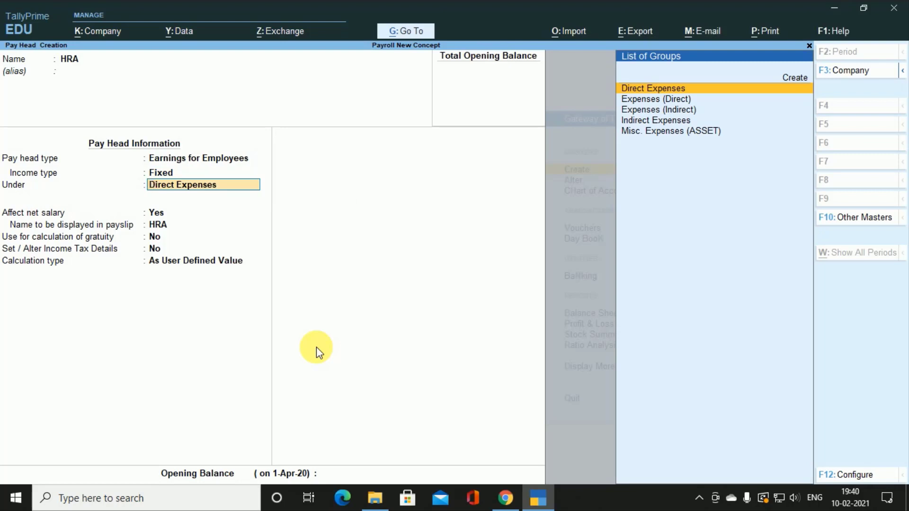
{"action": "key", "text": "Down"}
{"action": "key", "text": "Down"}
{"action": "key", "text": "Down"}
{"action": "key", "text": "Return"}
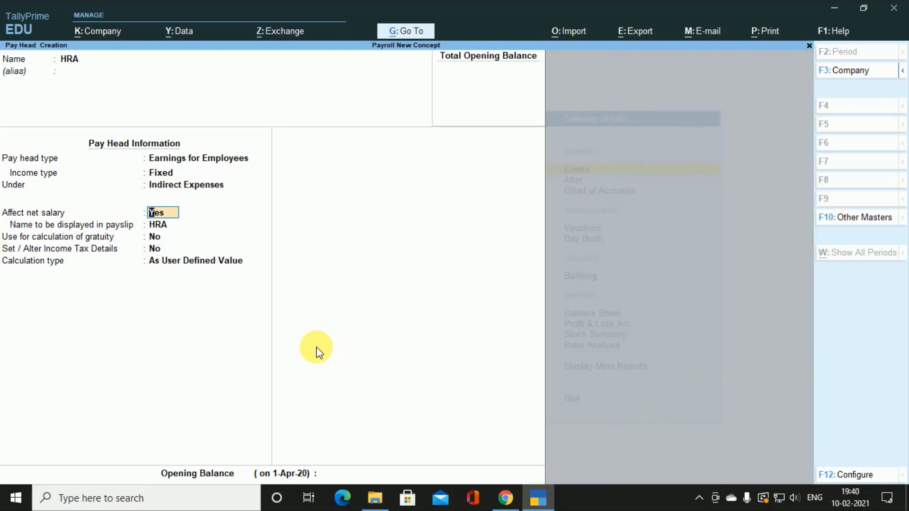
Let HRA affect net salary under its own payslip name and exclude it from the calculation of gratuity.
{"action": "key", "text": "Return"}
{"action": "key", "text": "Return"}
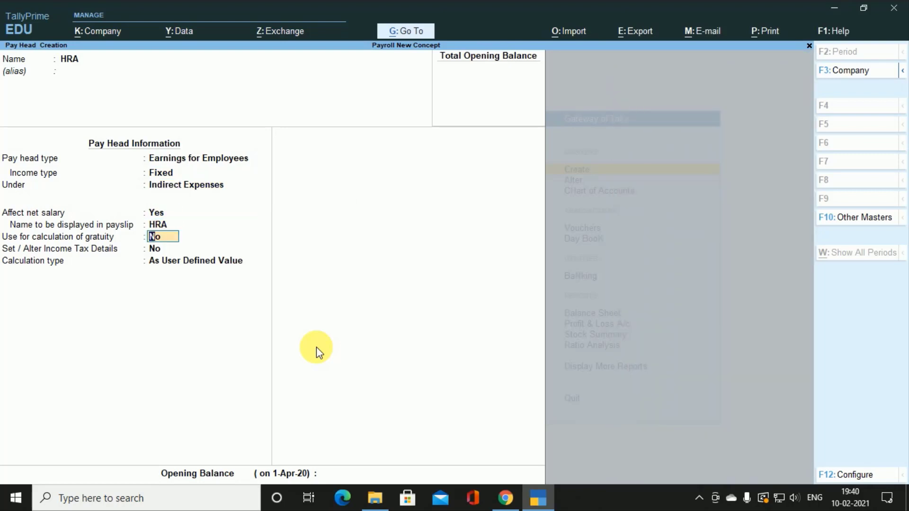
{"action": "key", "text": "Return"}
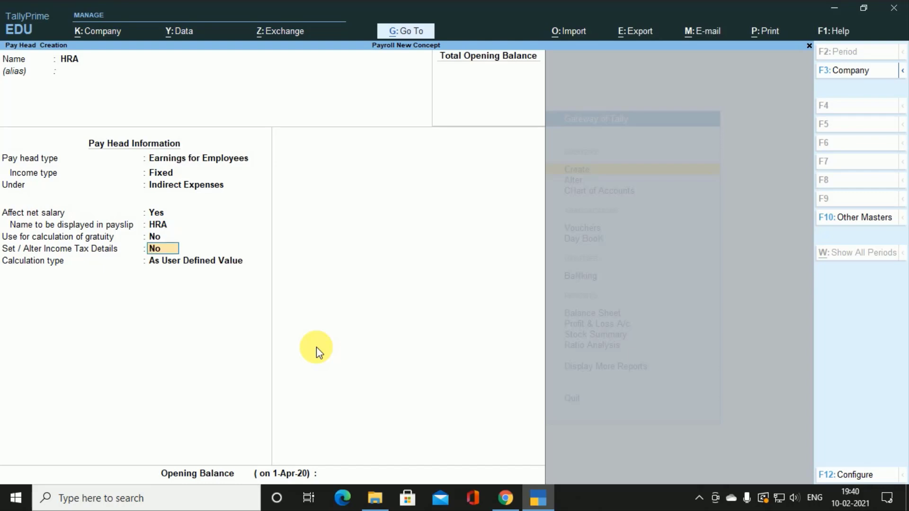
Enable income tax details for HRA with component House Rent Allowance, On Projected Value, and TDS deducted across periods.
{"action": "type", "text": "y"}
{"action": "key", "text": "Return"}
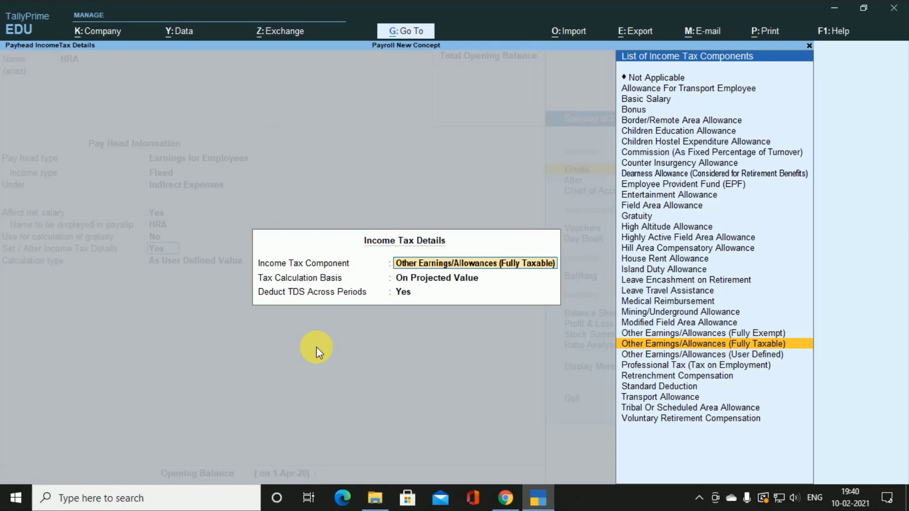
{"action": "type", "text": "H"}
{"action": "key", "text": "Down"}
{"action": "key", "text": "Down"}
{"action": "key", "text": "Down"}
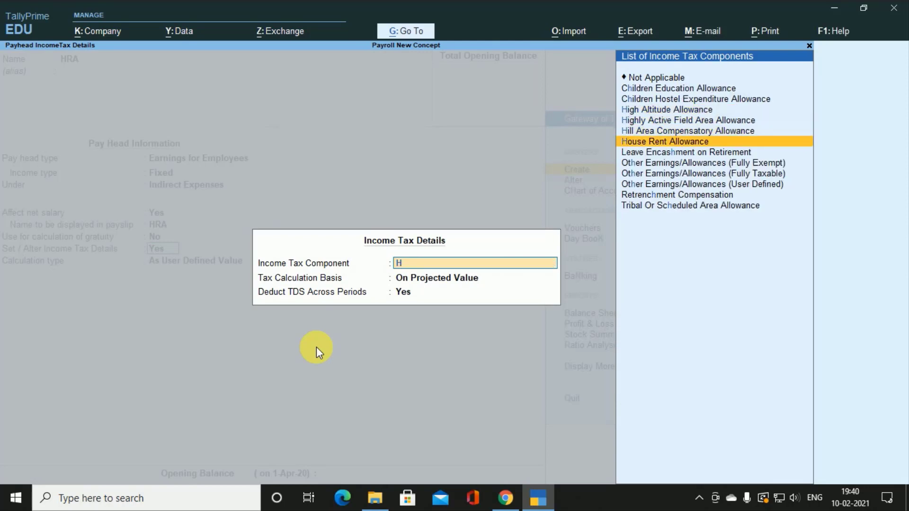
{"action": "key", "text": "Return"}
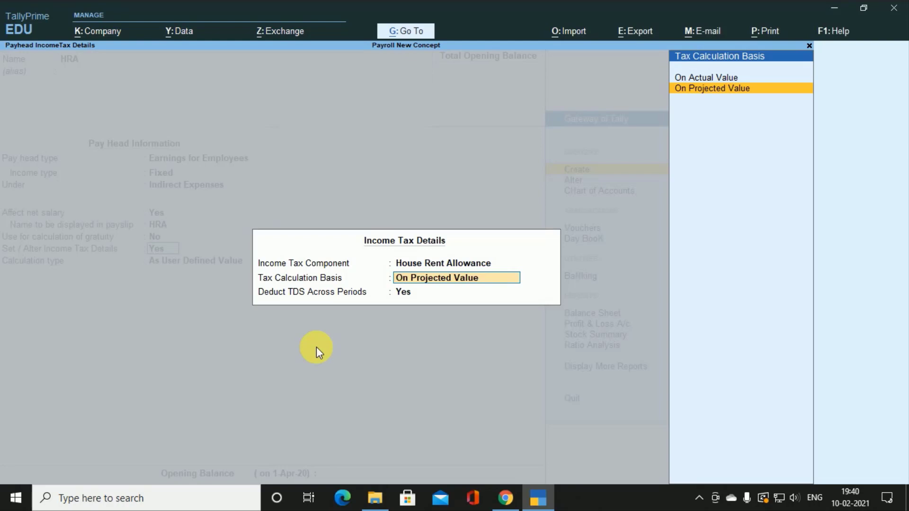
{"action": "key", "text": "Return"}
{"action": "key", "text": "Return"}
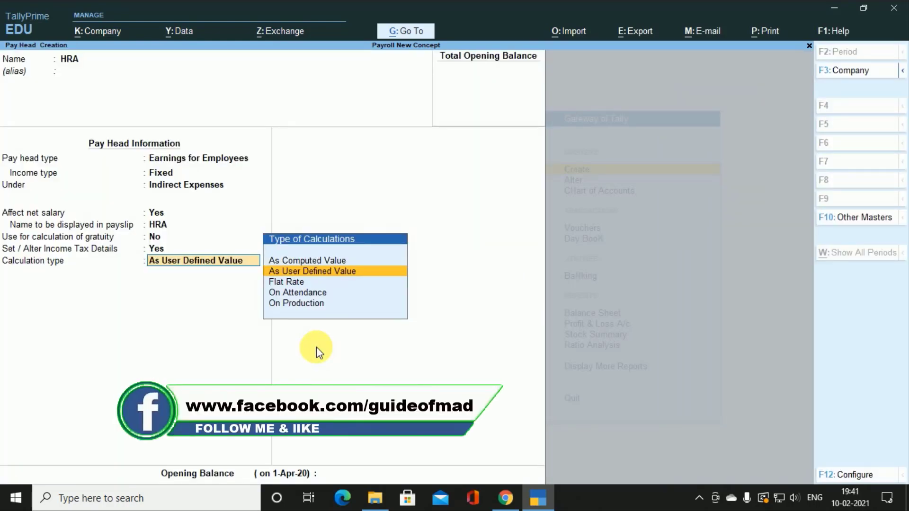
Set the calculation type of HRA to Flat Rate and its calculation period to Months.
{"action": "key", "text": "Down"}
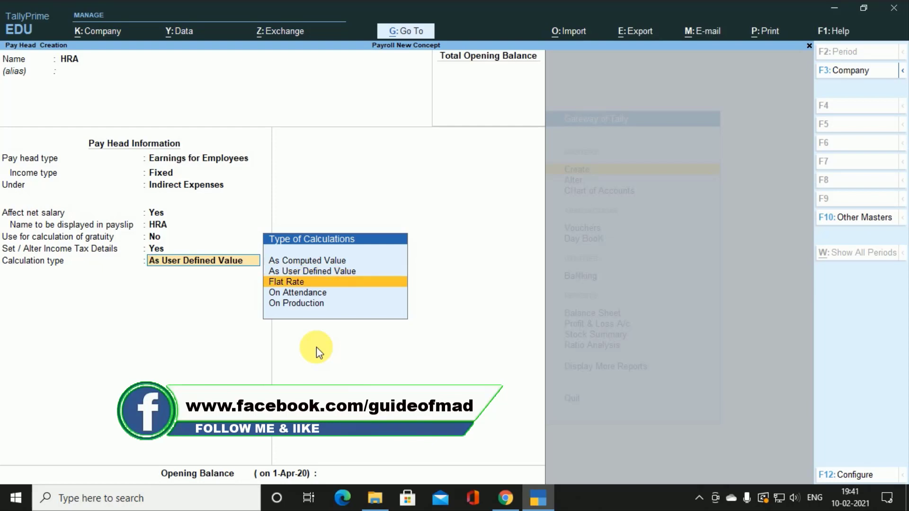
{"action": "key", "text": "Return"}
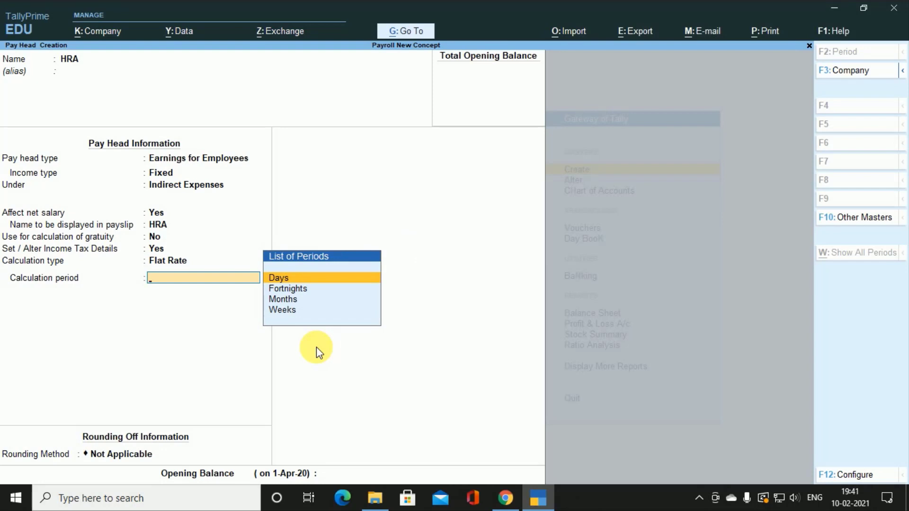
{"action": "key", "text": "Down"}
{"action": "key", "text": "Down"}
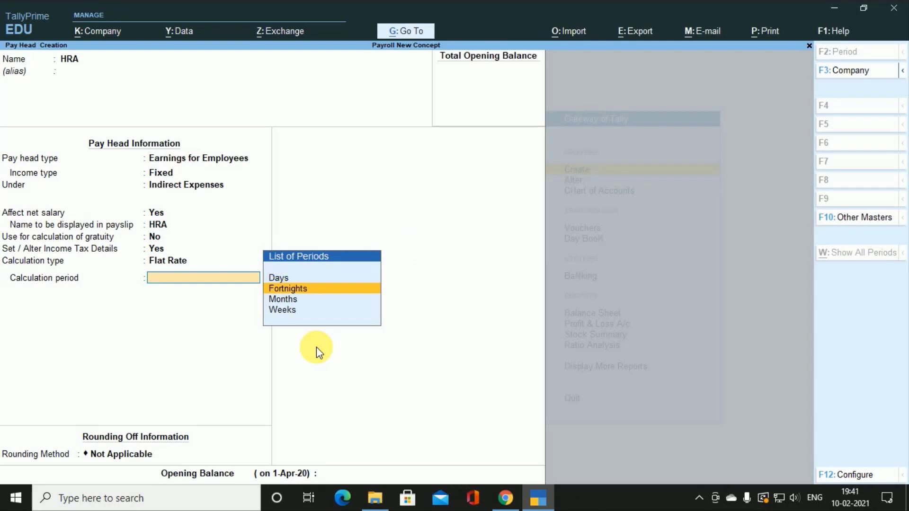
{"action": "key", "text": "Return"}
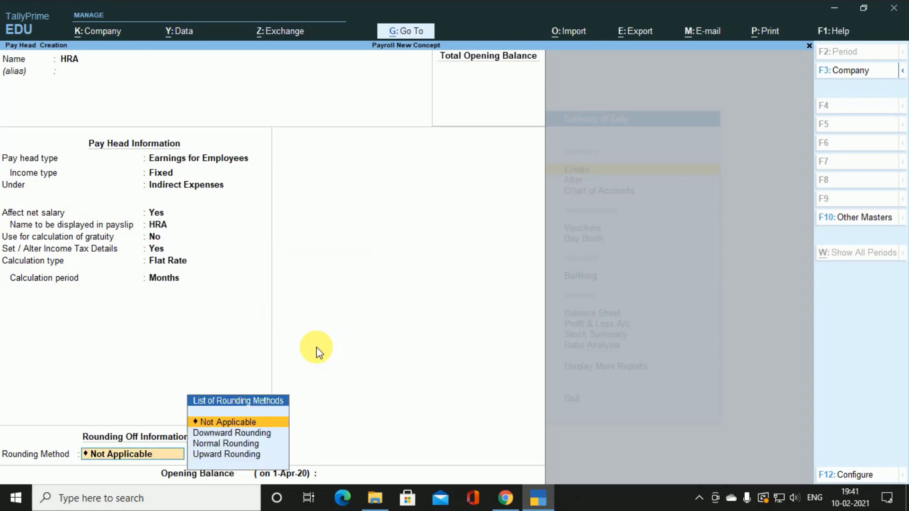
Set HRA's rounding method to Normal Rounding with a limit of 1 and save the pay head.
{"action": "key", "text": "Down"}
{"action": "key", "text": "Down"}
{"action": "key", "text": "Return"}
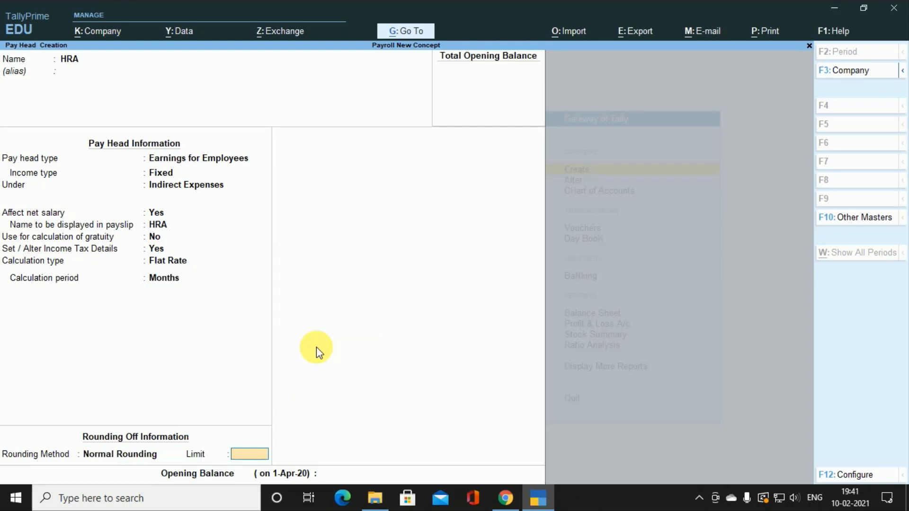
{"action": "key", "text": "Return"}
{"action": "key", "text": "Return"}
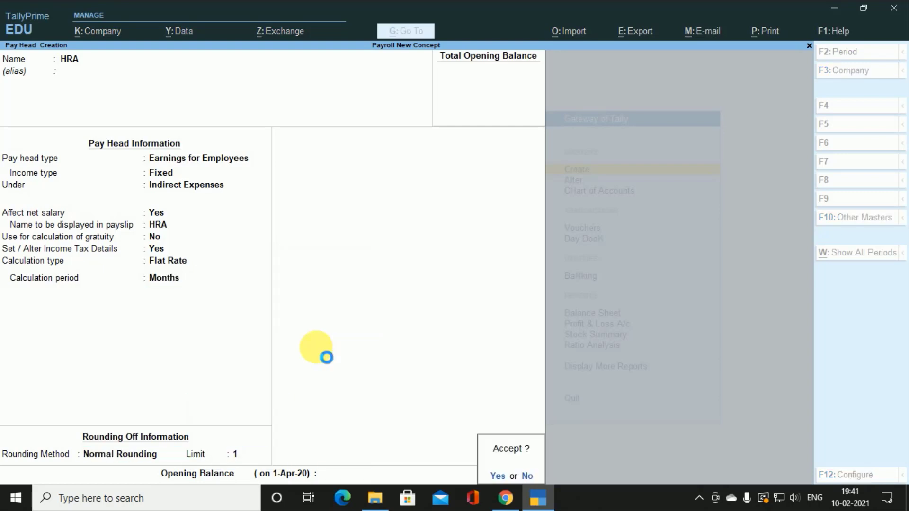
{"action": "key", "text": "Return"}
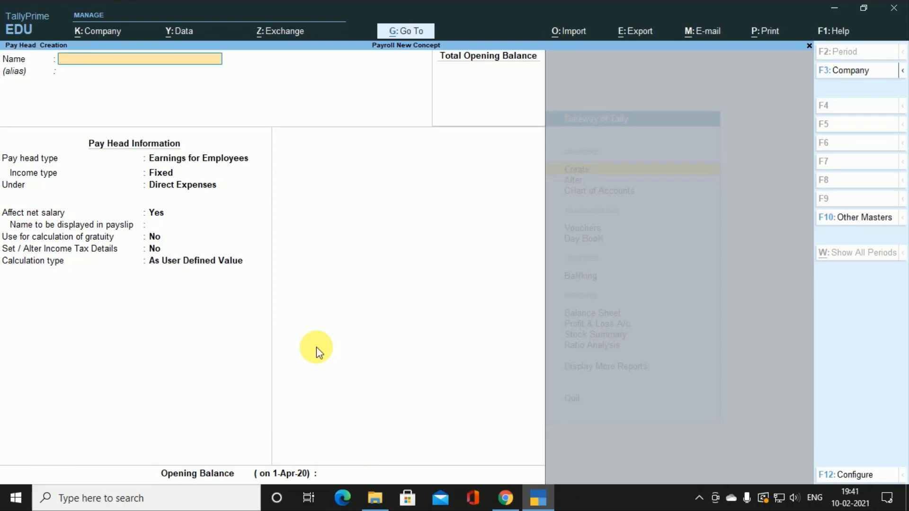
Name a new pay head Bonus, with pay head type Bonus, under Indirect Expenses.
{"action": "type", "text": "Bonu"}
{"action": "key", "text": "Return"}
{"action": "key", "text": "Return"}
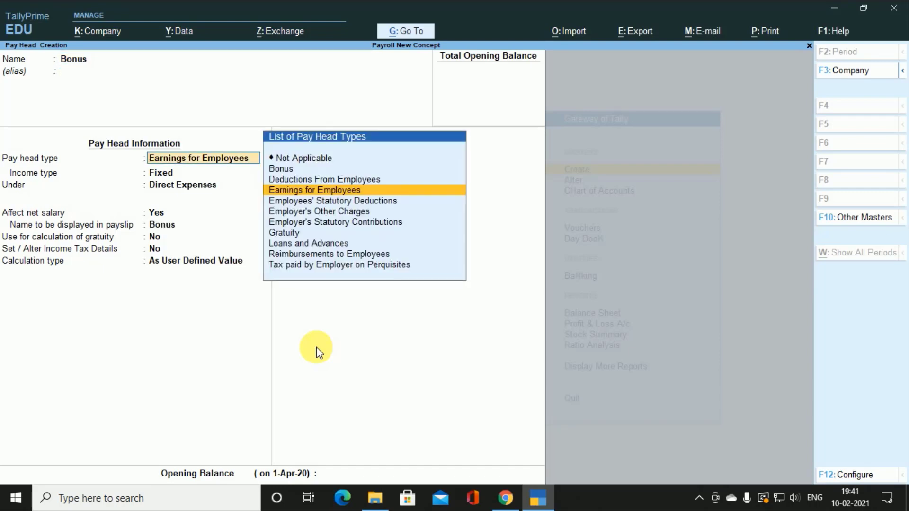
{"action": "key", "text": "Up"}
{"action": "key", "text": "Up"}
{"action": "key", "text": "Return"}
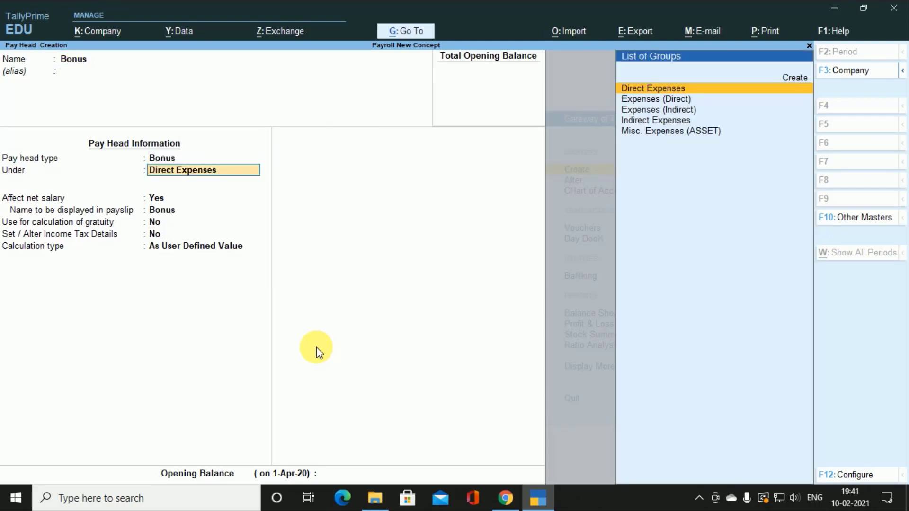
{"action": "key", "text": "Down"}
{"action": "key", "text": "Down"}
{"action": "key", "text": "Down"}
{"action": "key", "text": "Return"}
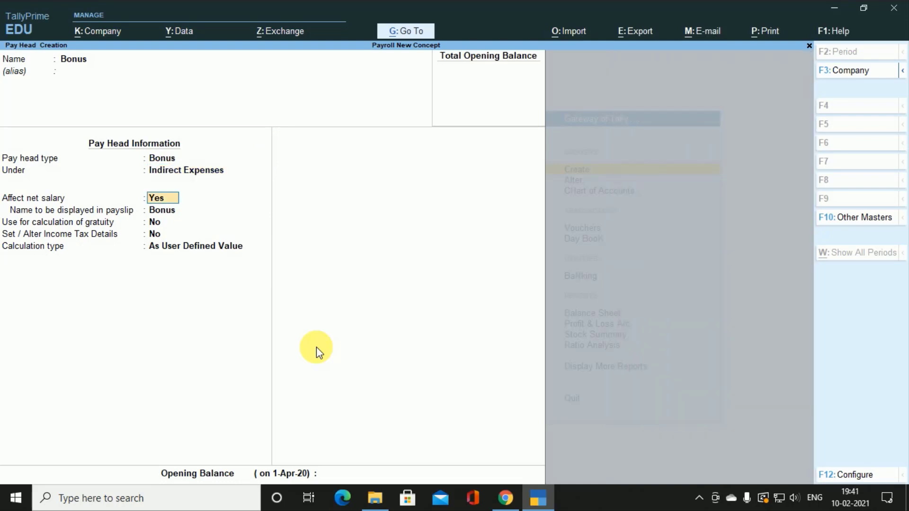
Let Bonus affect net salary under the payslip name Bonus and exclude it from the calculation of gratuity.
{"action": "key", "text": "Return"}
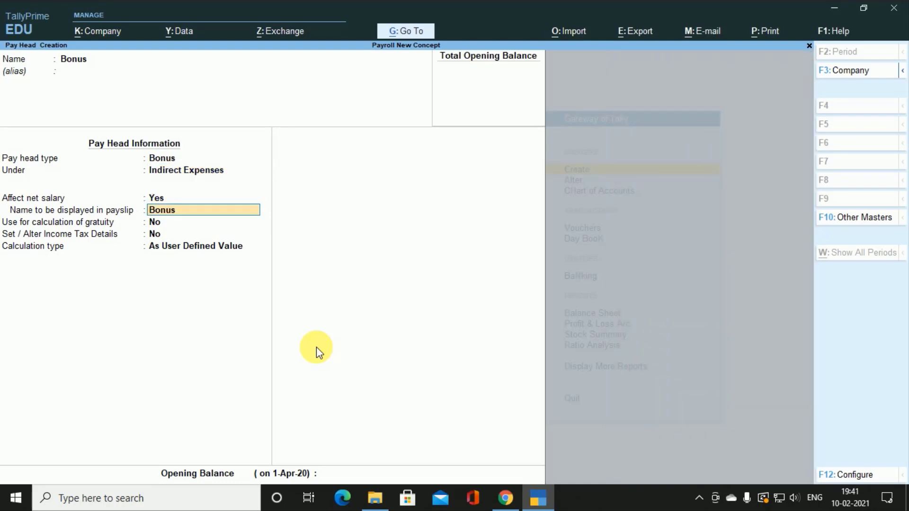
{"action": "key", "text": "Return"}
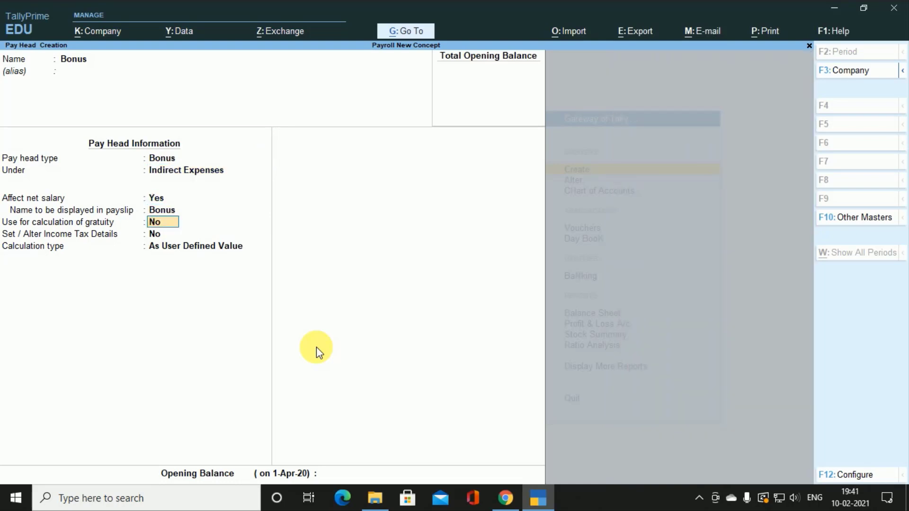
{"action": "key", "text": "Return"}
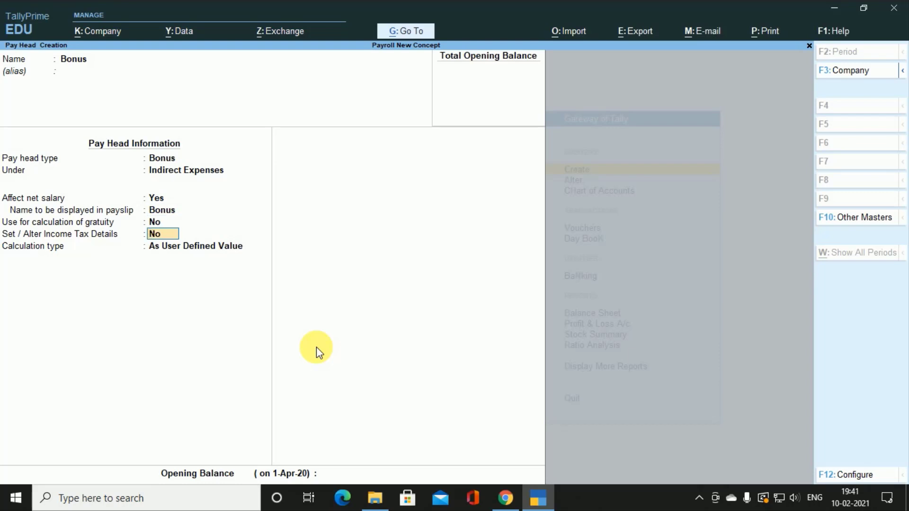
Enable income tax details for Bonus with component Bonus, On Actual Value, and no TDS deduction across periods.
{"action": "type", "text": "y"}
{"action": "key", "text": "Return"}
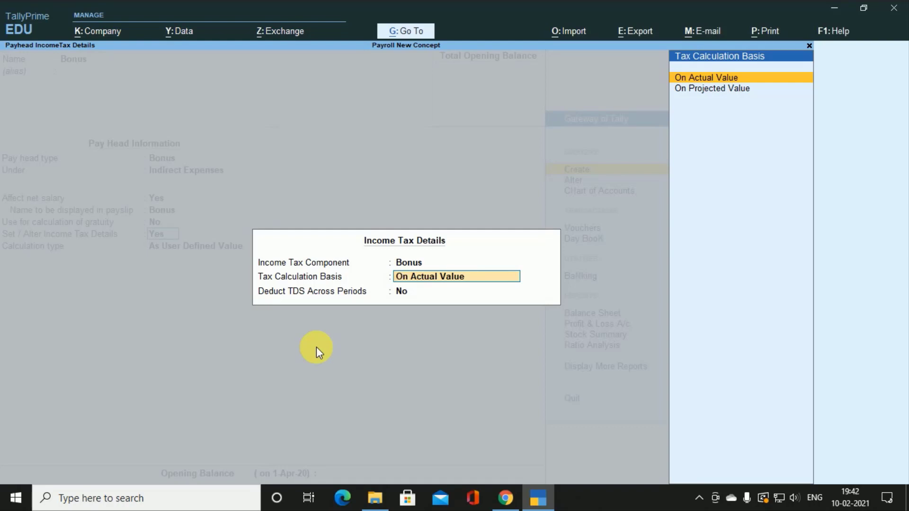
{"action": "key", "text": "Return"}
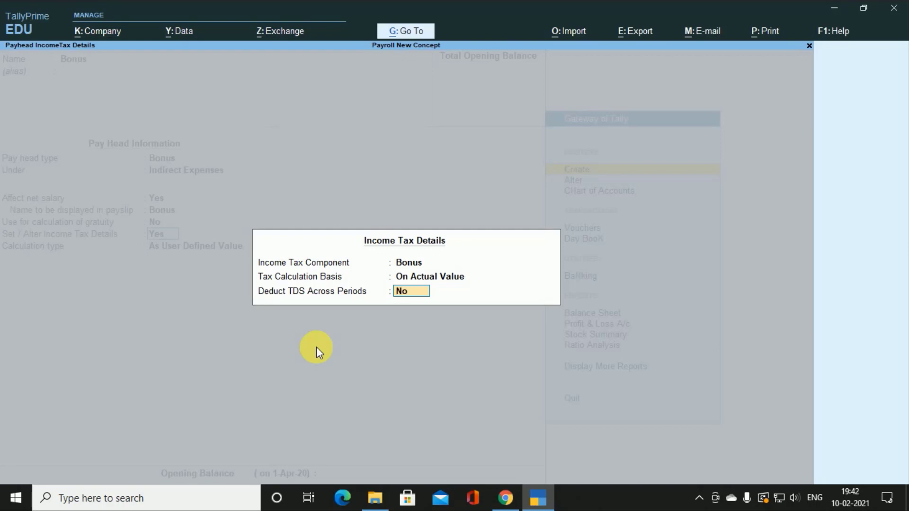
{"action": "key", "text": "Return"}
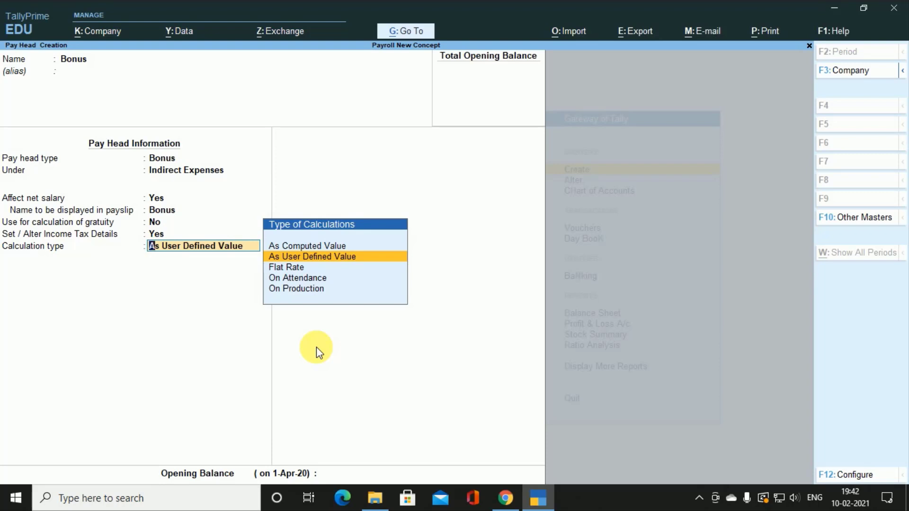
Keep Bonus's calculation type As User Defined Value, leave its opening balance empty and save the pay head.
{"action": "key", "text": "Return"}
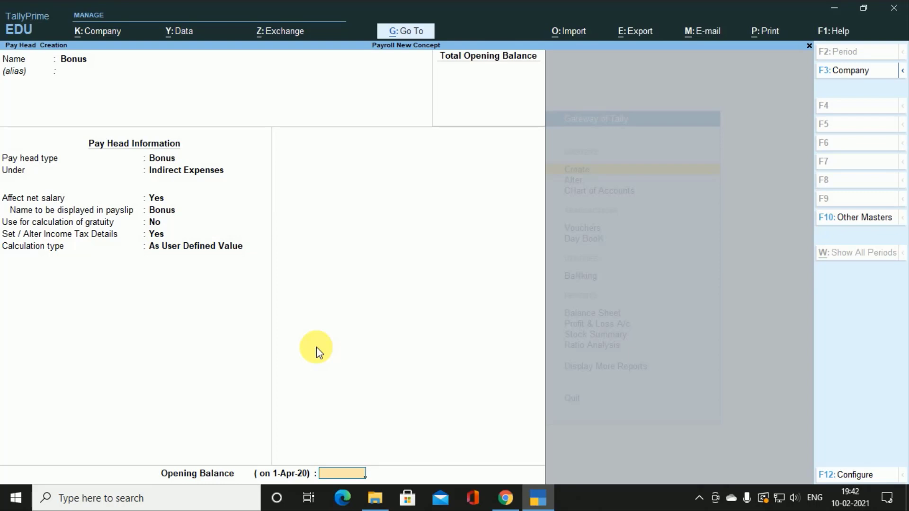
{"action": "key", "text": "Return"}
{"action": "key", "text": "Return"}
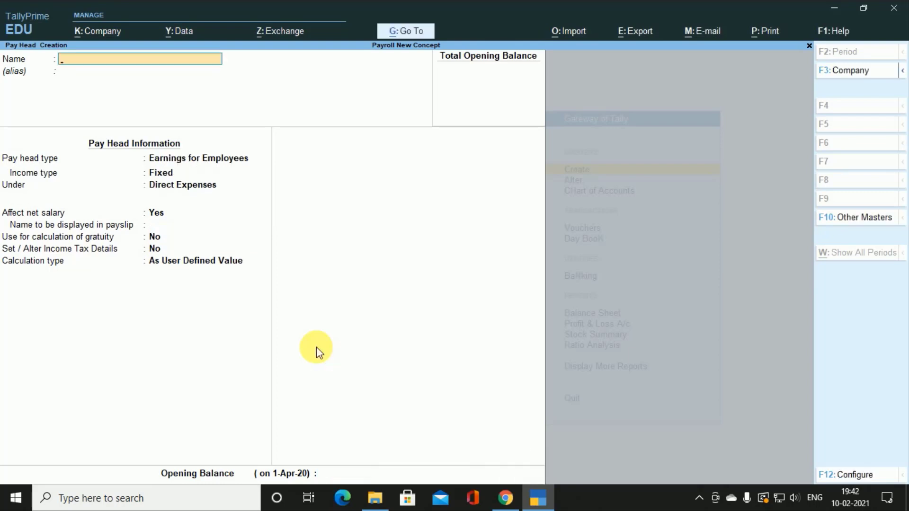
Name a new pay head Overtime, with type Earnings for Employees and income type Variable, under Indirect Expenses.
{"action": "type", "text": "Overtime"}
{"action": "key", "text": "Return"}
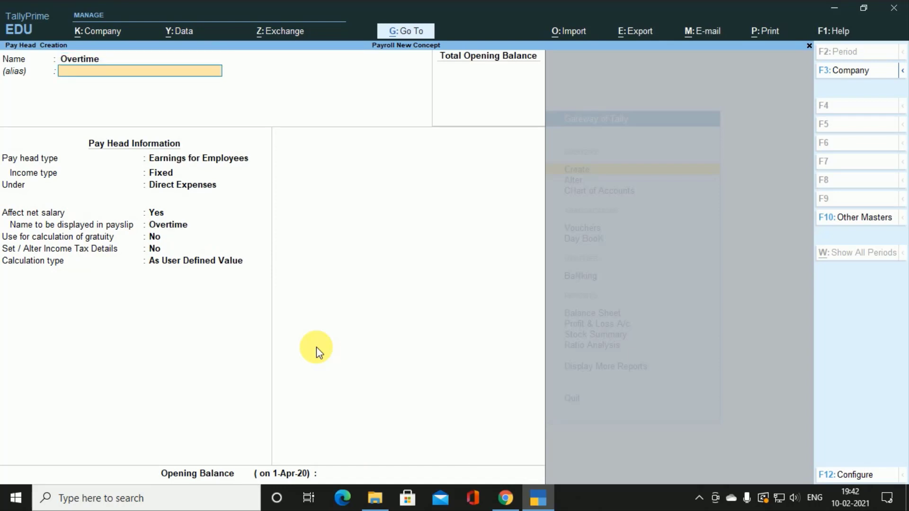
{"action": "key", "text": "Return"}
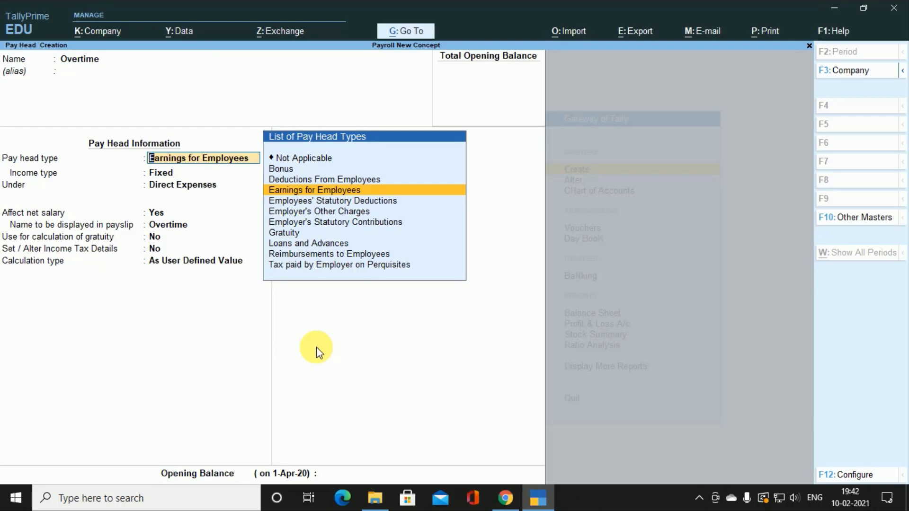
{"action": "key", "text": "Return"}
{"action": "key", "text": "Down"}
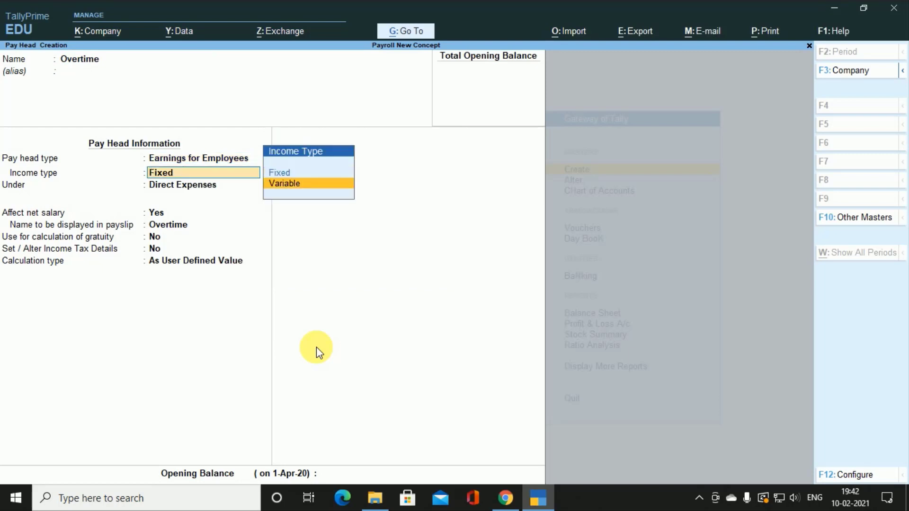
{"action": "key", "text": "Return"}
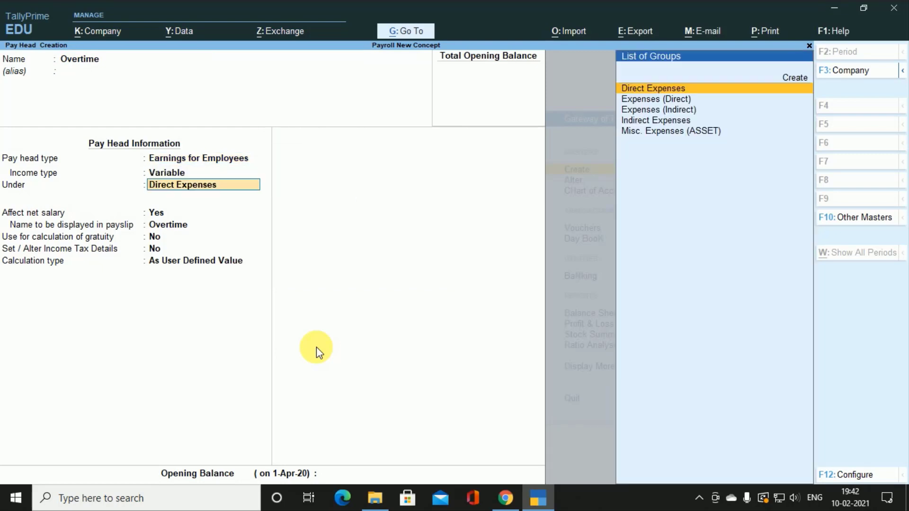
{"action": "key", "text": "Down"}
{"action": "key", "text": "Down"}
{"action": "key", "text": "Down"}
{"action": "key", "text": "Return"}
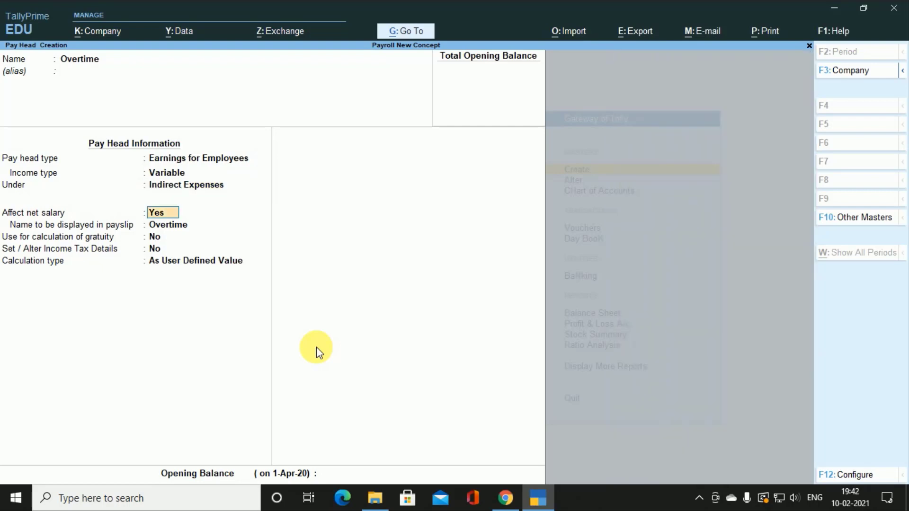
Let Overtime affect net salary under its own payslip name and exclude it from the calculation of gratuity.
{"action": "key", "text": "Return"}
{"action": "key", "text": "Return"}
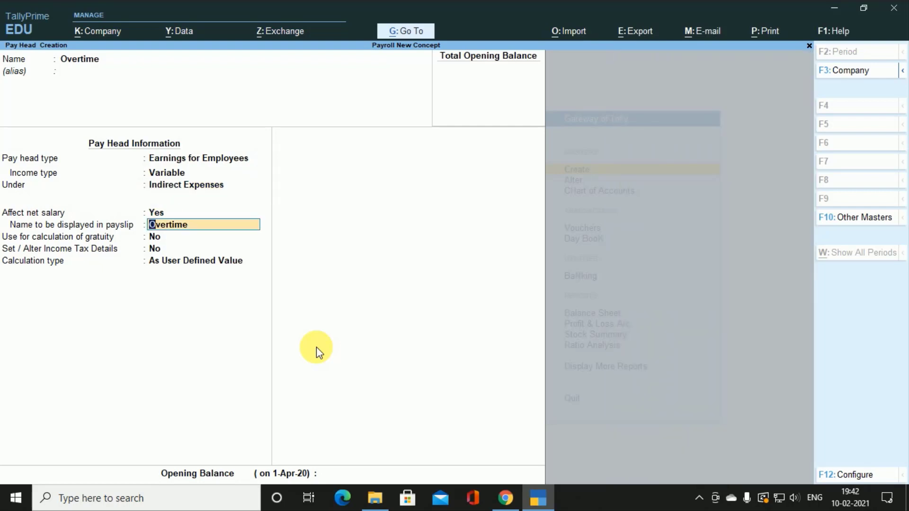
{"action": "key", "text": "Return"}
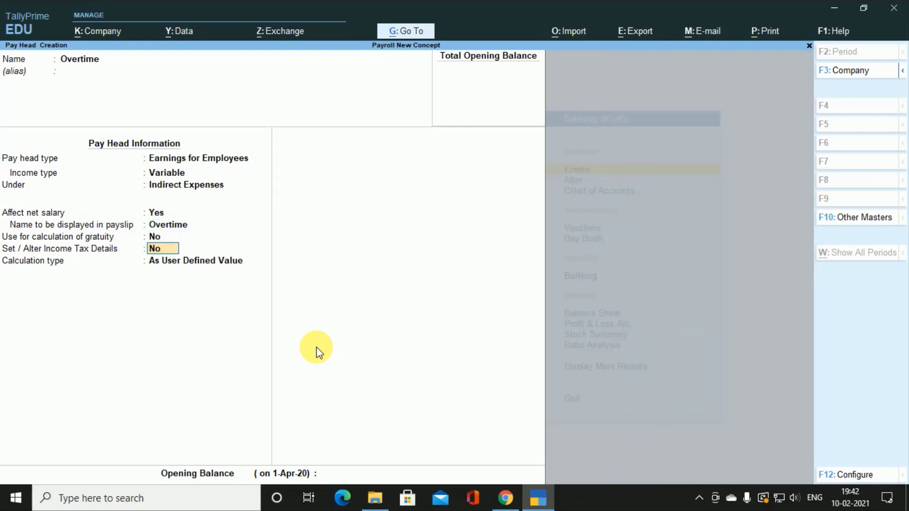
Enable income tax details for Overtime with component Other Earnings/Allowances (Fully Taxable), On Actual Value, and no TDS deduction across periods.
{"action": "type", "text": "y"}
{"action": "key", "text": "Return"}
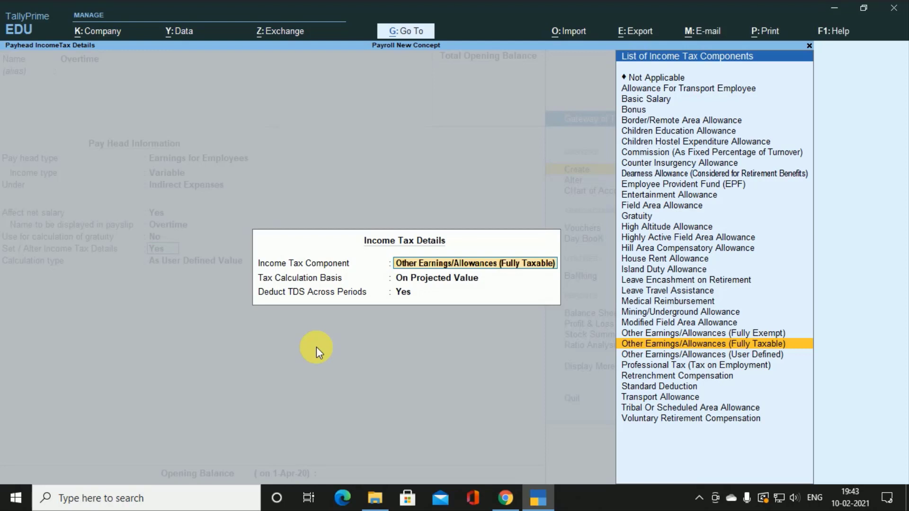
{"action": "key", "text": "Down"}
{"action": "key", "text": "Up"}
{"action": "key", "text": "Up"}
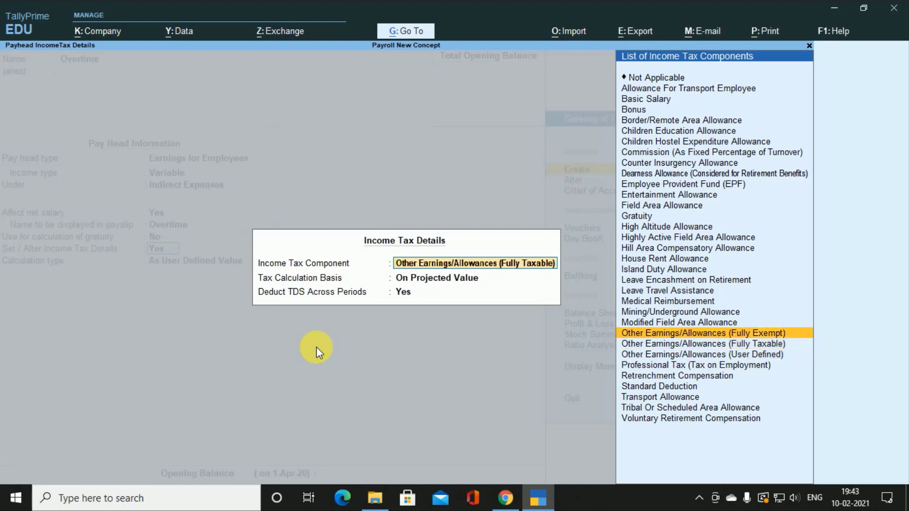
{"action": "key", "text": "Down"}
{"action": "key", "text": "Down"}
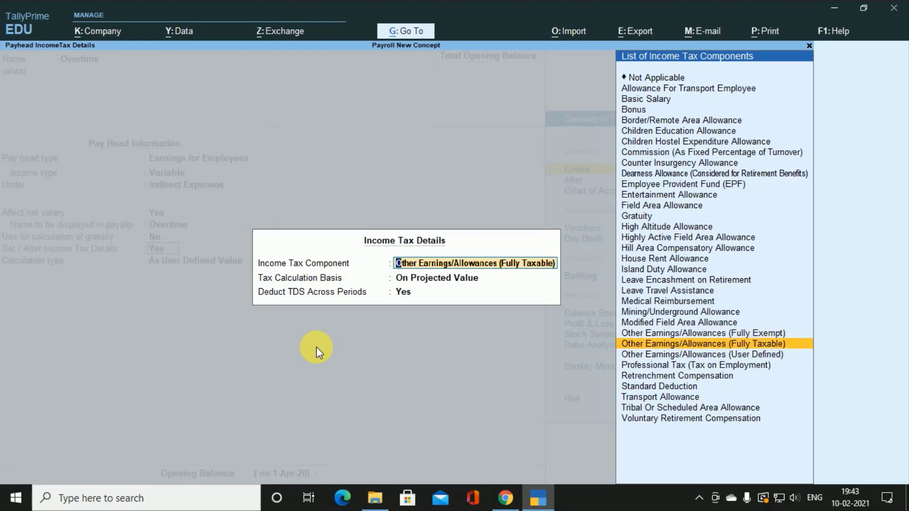
{"action": "key", "text": "Up"}
{"action": "key", "text": "Return"}
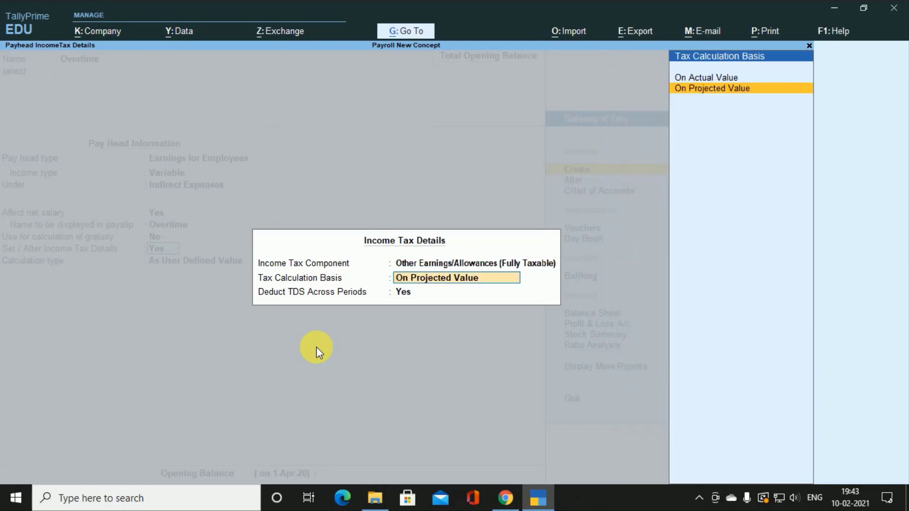
{"action": "key", "text": "Up"}
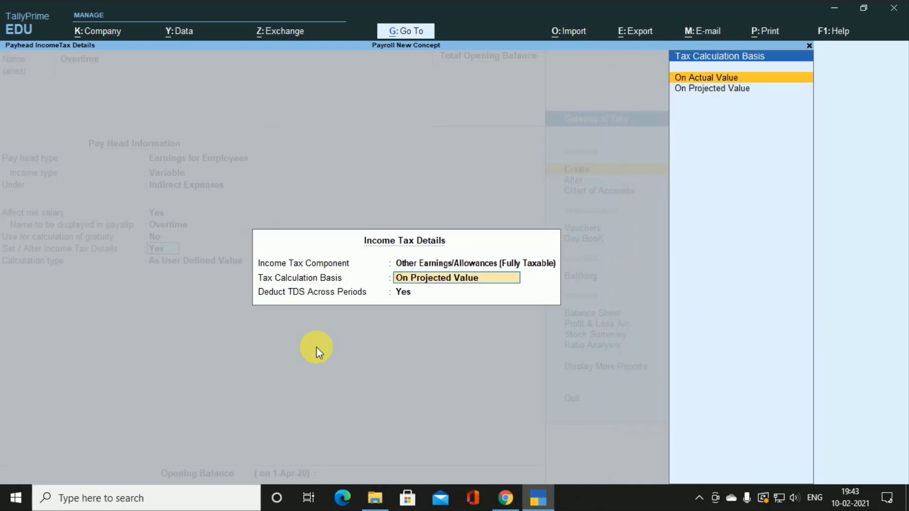
{"action": "key", "text": "Return"}
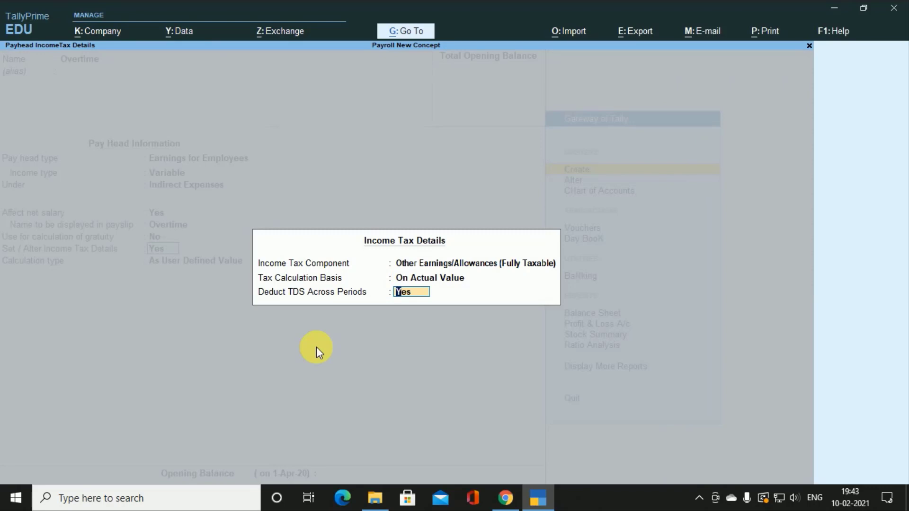
{"action": "type", "text": "n"}
{"action": "key", "text": "Return"}
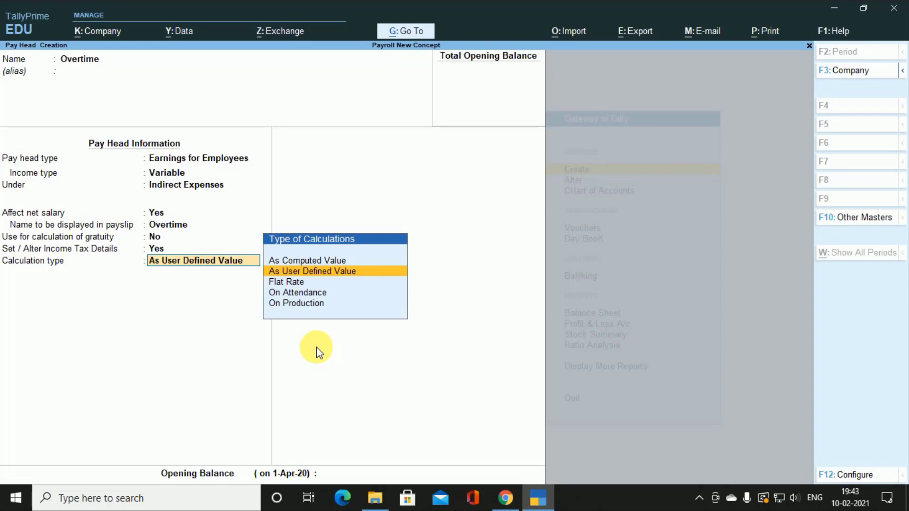
Set Overtime's calculation type to On Production with the production type Overtime.
{"action": "key", "text": "Down"}
{"action": "key", "text": "Down"}
{"action": "key", "text": "Down"}
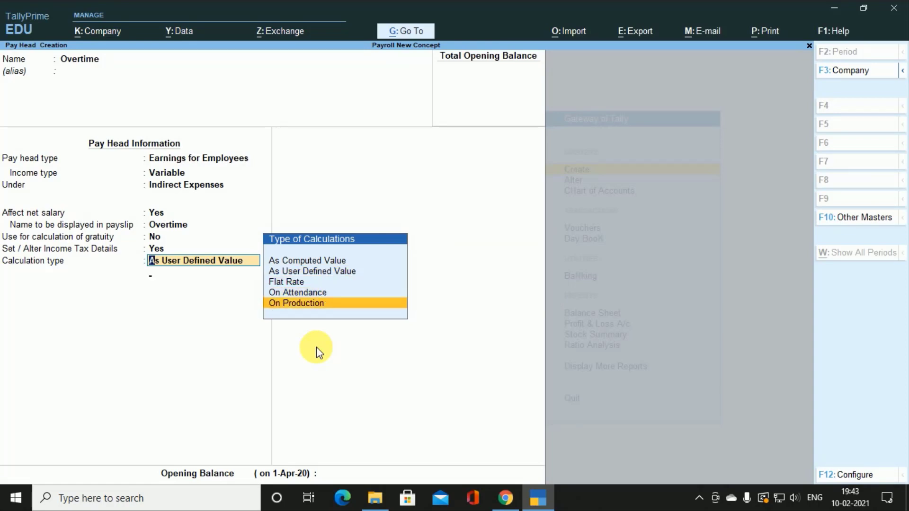
{"action": "key", "text": "Return"}
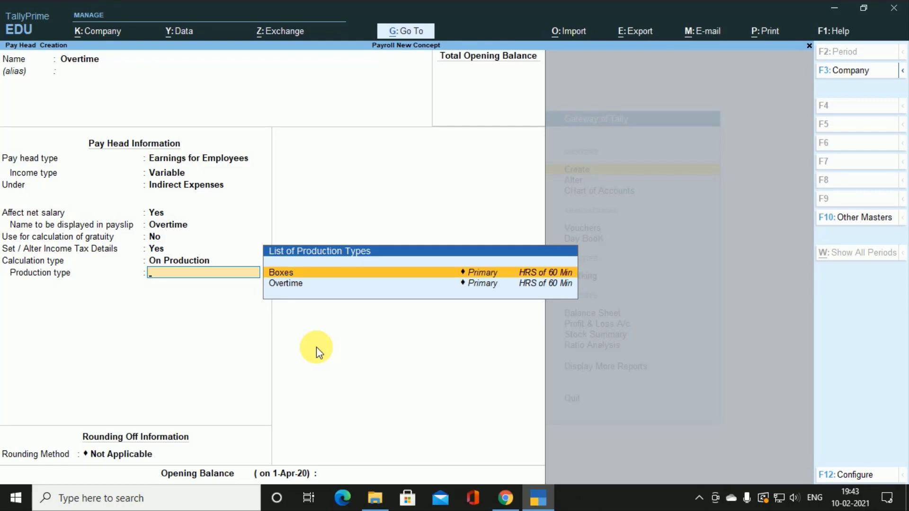
{"action": "key", "text": "Down"}
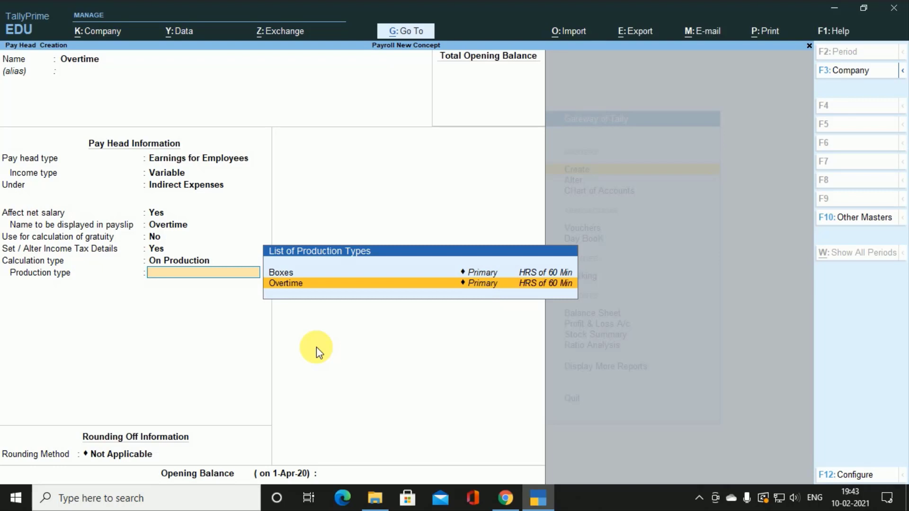
{"action": "key", "text": "Return"}
Set Overtime's rounding method to Normal Rounding with a limit of 1 and save the pay head.
{"action": "key", "text": "Down"}
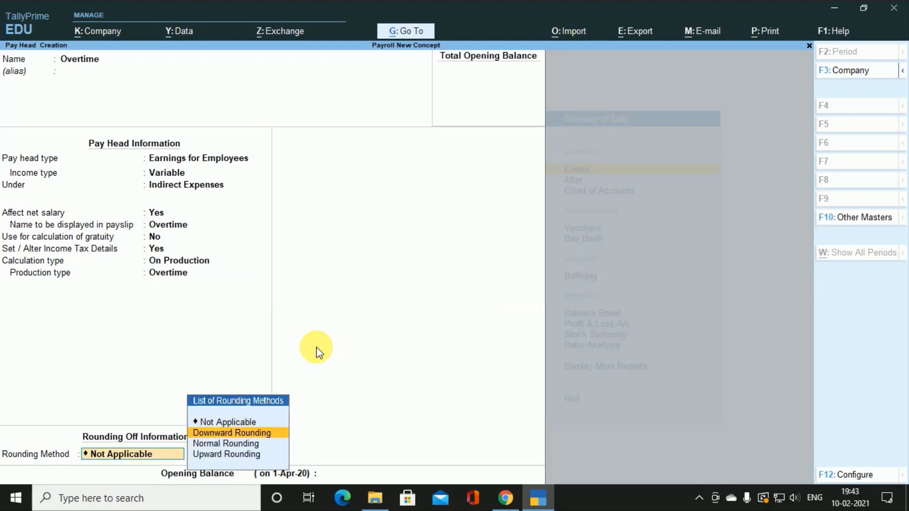
{"action": "key", "text": "Down"}
{"action": "key", "text": "Return"}
{"action": "type", "text": "1"}
{"action": "key", "text": "Return"}
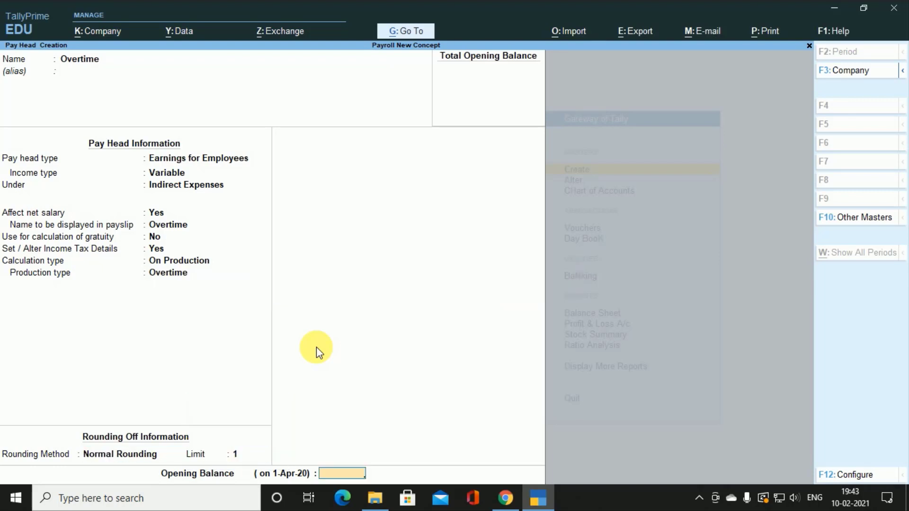
{"action": "key", "text": "Return"}
{"action": "key", "text": "Return"}
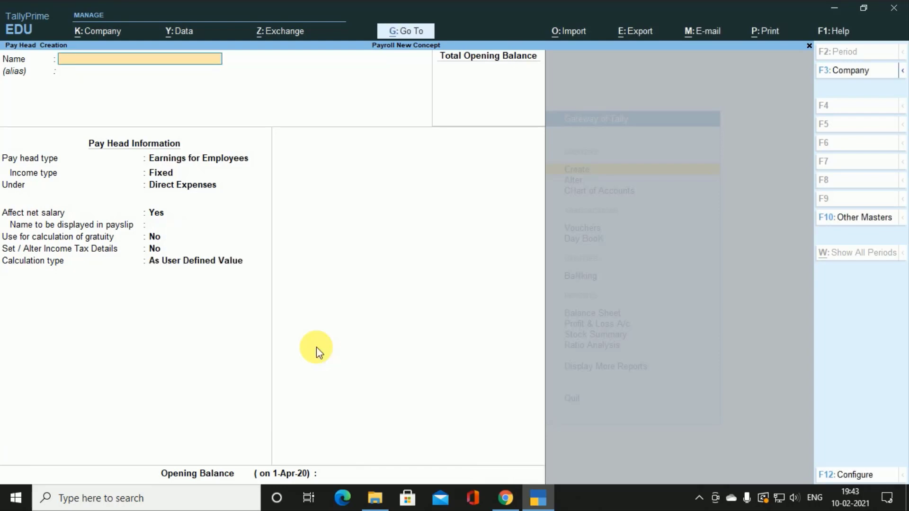
Name a new pay head Convyence, leaving its alias empty.
{"action": "type", "text": "Conv"}
{"action": "type", "text": "eynance"}
{"action": "key", "text": "BackSpace"}
{"action": "key", "text": "BackSpace"}
{"action": "key", "text": "BackSpace"}
{"action": "key", "text": "BackSpace"}
{"action": "key", "text": "BackSpace"}
{"action": "key", "text": "BackSpace"}
{"action": "key", "text": "BackSpace"}
{"action": "type", "text": "yence"}
{"action": "key", "text": "Return"}
{"action": "key", "text": "Return"}
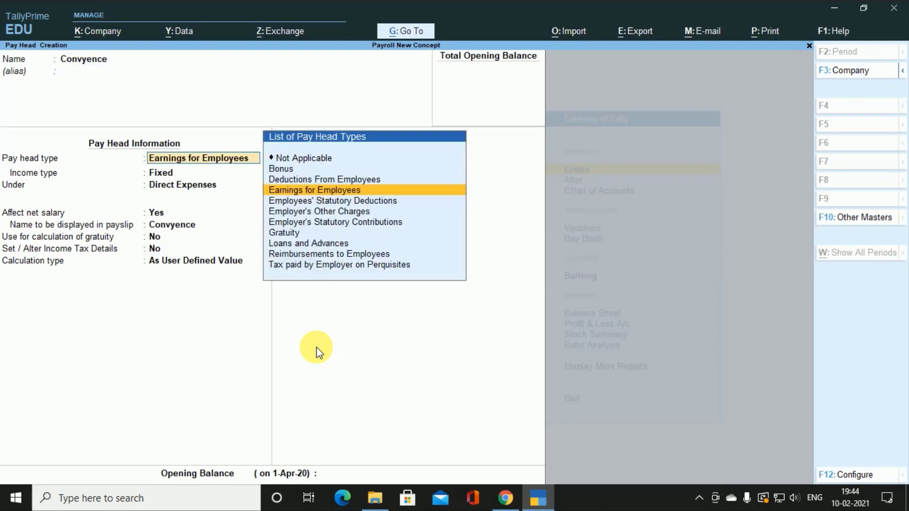
Set Convyence as Earnings for Employees with Variable income type, grouped under Indirect Expenses.
{"action": "key", "text": "Return"}
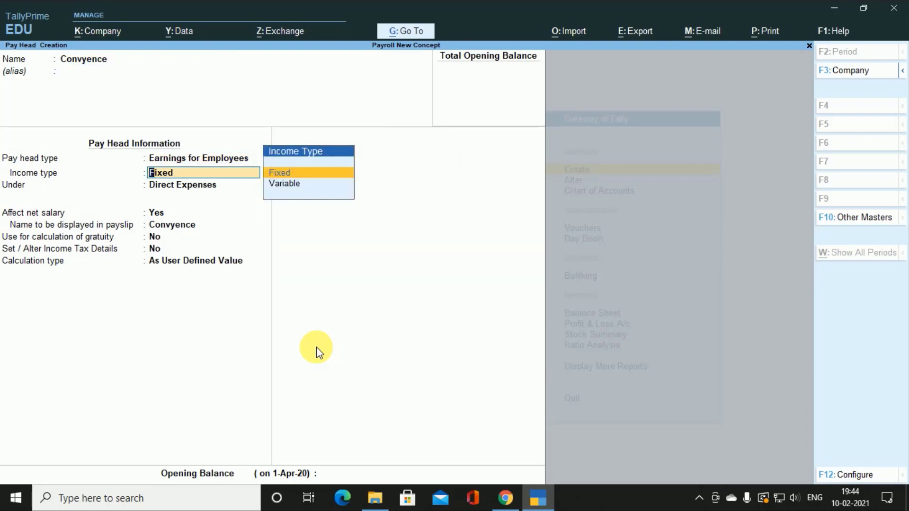
{"action": "key", "text": "Down"}
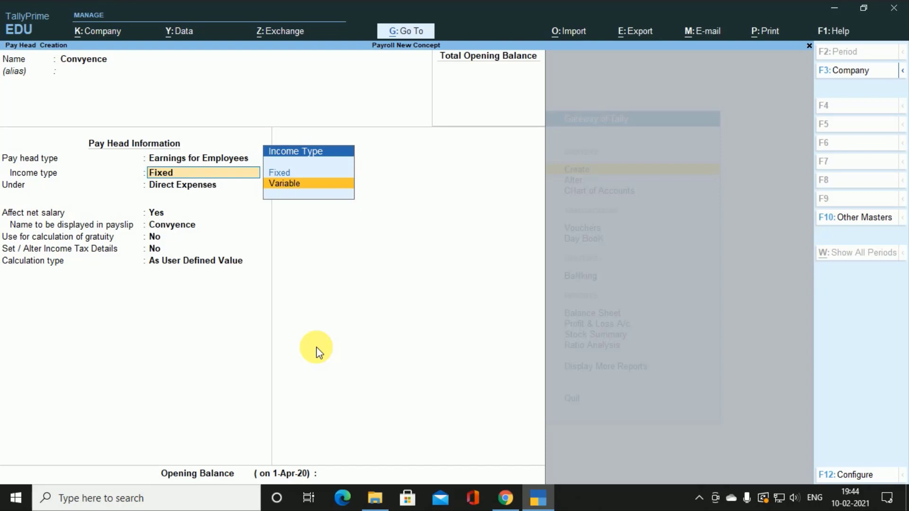
{"action": "key", "text": "Return"}
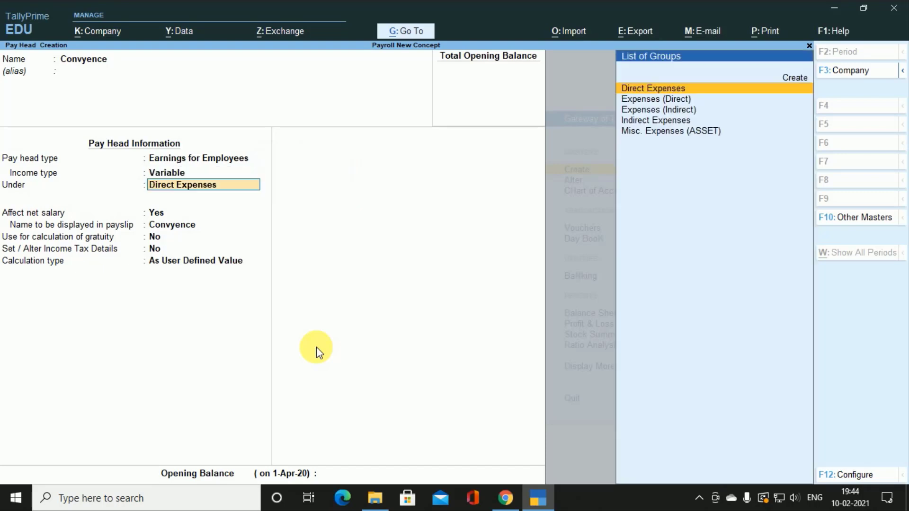
{"action": "key", "text": "Down"}
{"action": "key", "text": "Down"}
{"action": "key", "text": "Down"}
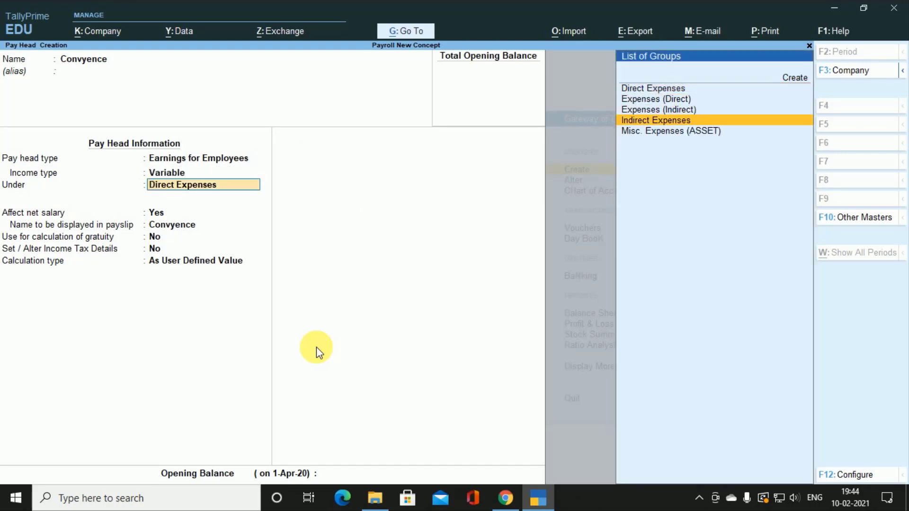
{"action": "key", "text": "Return"}
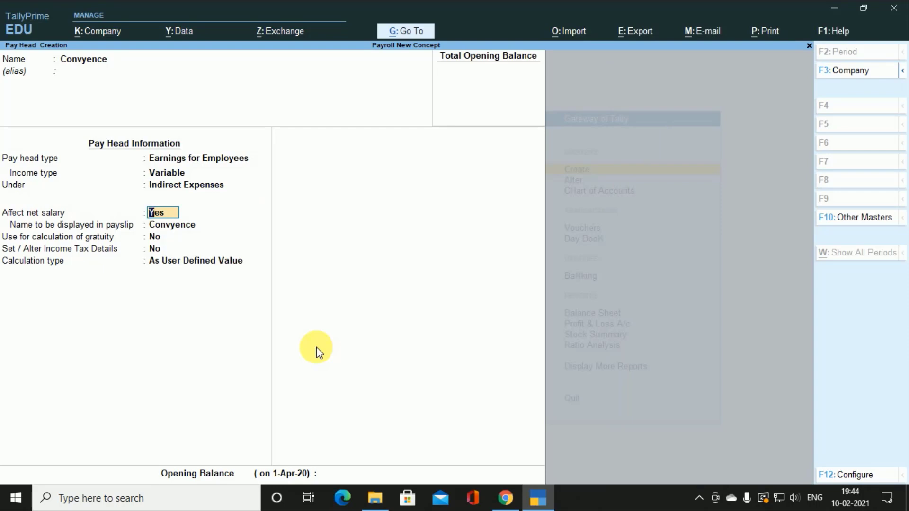
Enable income tax details for Convyence with component Other Earnings/Allowances (Fully Taxable), On Projected Value, and TDS deduction across periods.
{"action": "key", "text": "Return"}
{"action": "key", "text": "Return"}
{"action": "key", "text": "Return"}
{"action": "type", "text": "y"}
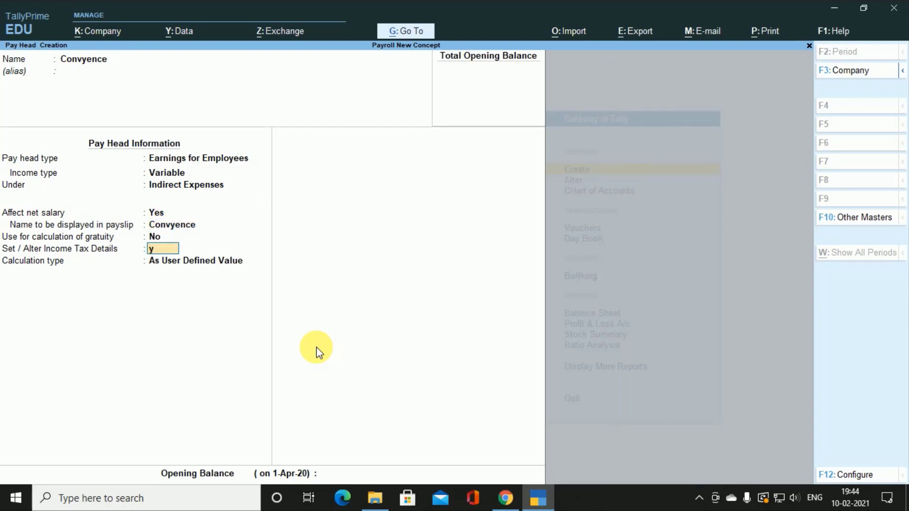
{"action": "key", "text": "Return"}
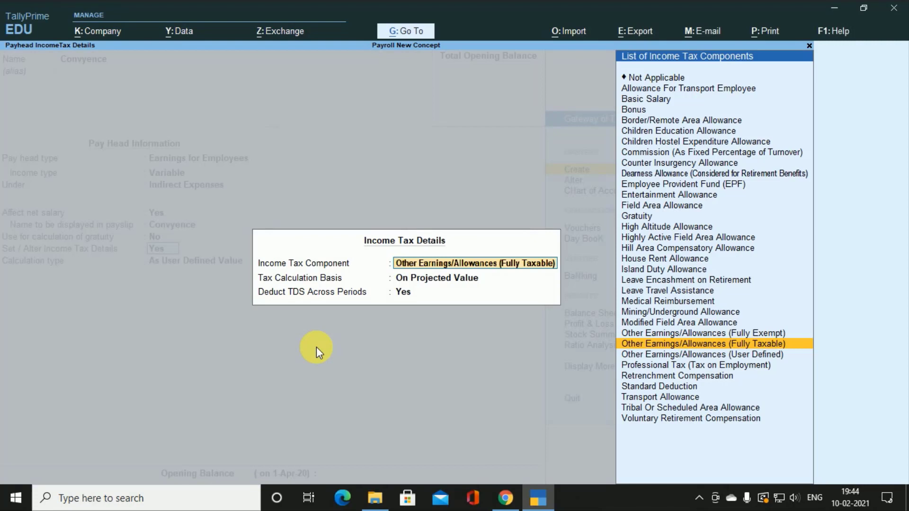
{"action": "key", "text": "Return"}
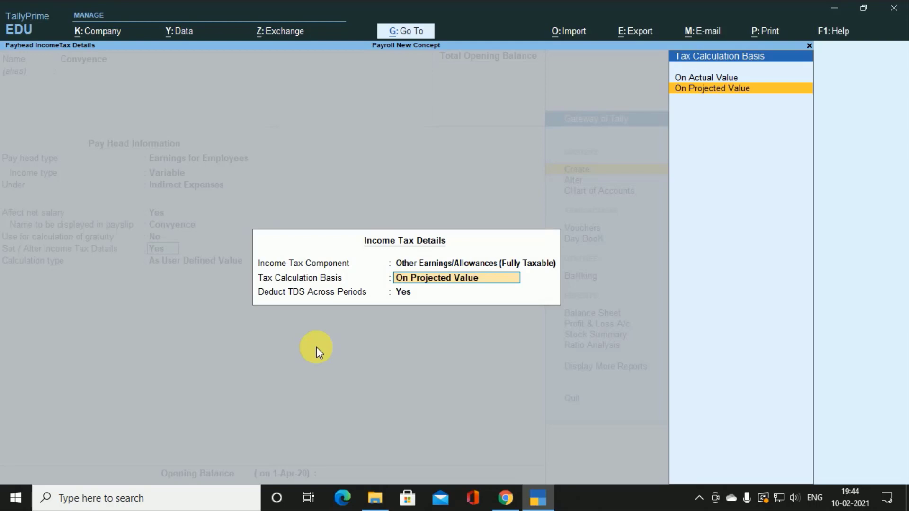
{"action": "key", "text": "Return"}
{"action": "key", "text": "Return"}
Set Convyence's calculation type to Flat Rate with a calculation period of Months.
{"action": "key", "text": "Down"}
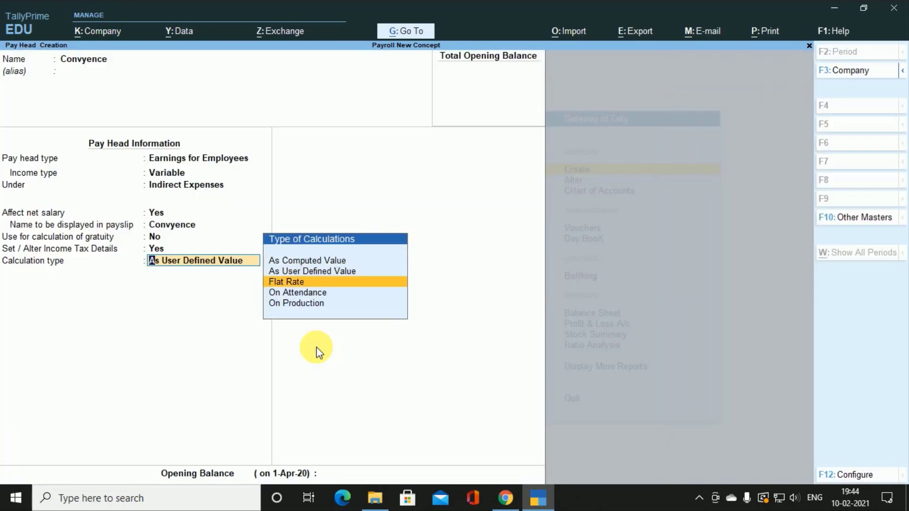
{"action": "key", "text": "Return"}
{"action": "key", "text": "Down"}
{"action": "key", "text": "Down"}
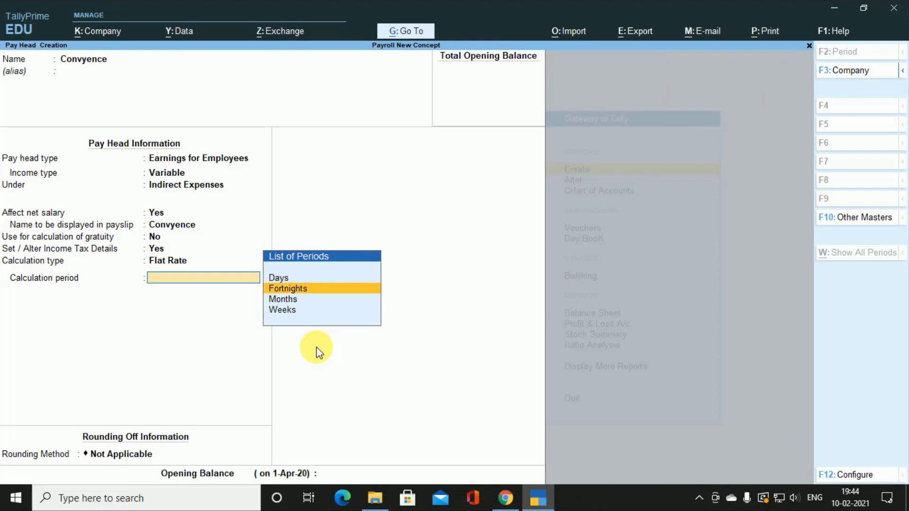
{"action": "key", "text": "Return"}
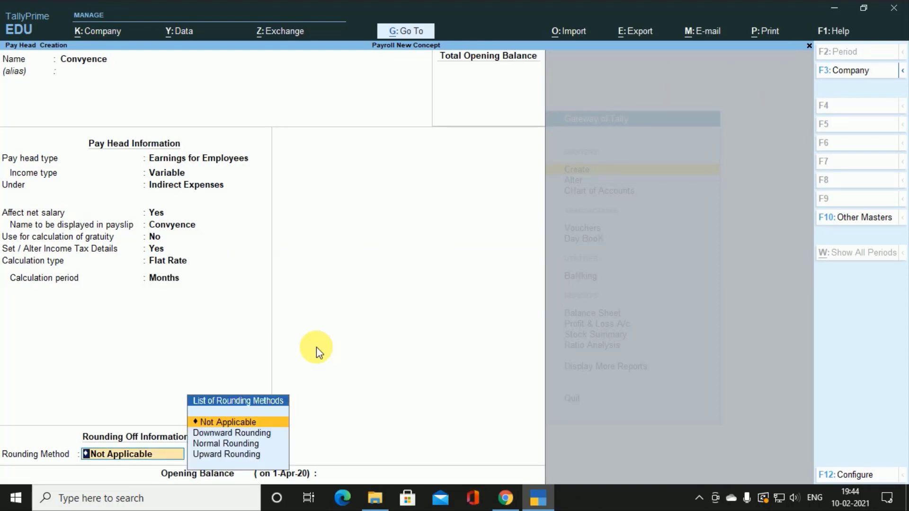
Set Convyence's rounding method to Normal Rounding and save the pay head.
{"action": "key", "text": "Down"}
{"action": "key", "text": "Down"}
{"action": "key", "text": "Return"}
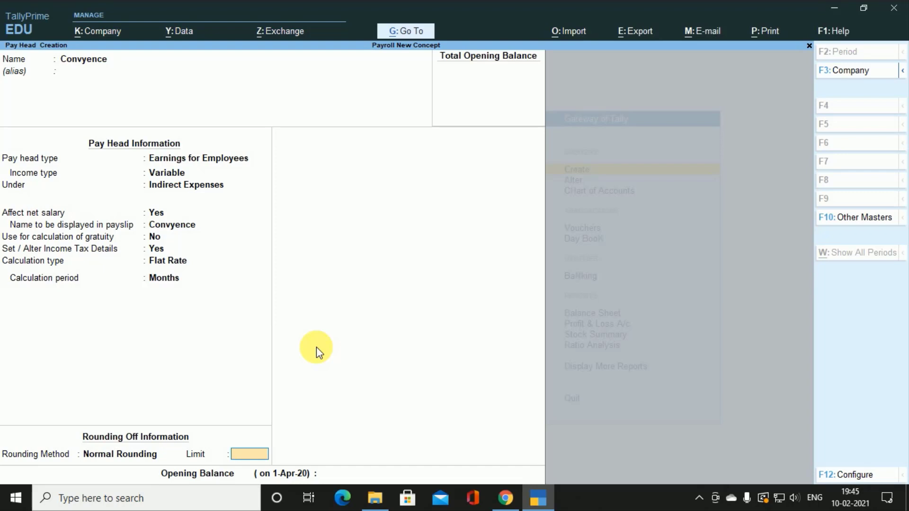
{"action": "key", "text": "Return"}
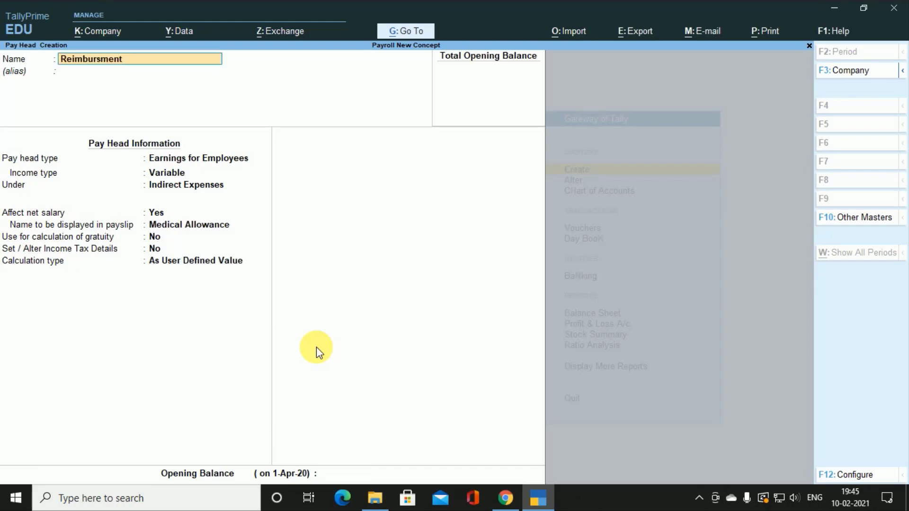
Complete the new pay head's name as Reimbursment of Medical Exp, leaving its alias empty.
{"action": "type", "text": "of Medical Exp"}
{"action": "key", "text": "Return"}
{"action": "key", "text": "Return"}
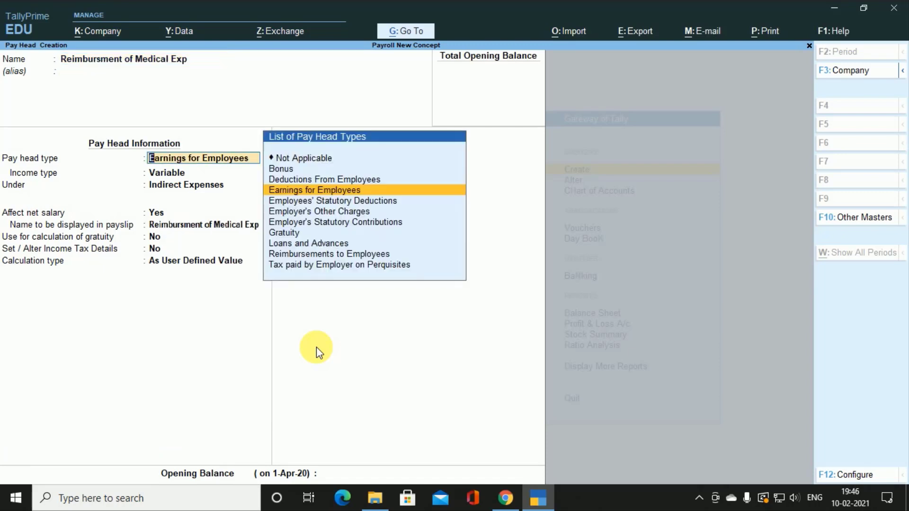
Set Reimbursment of Medical Exp as Reimbursements to Employees with Variable income type, under Indirect Expenses.
{"action": "key", "text": "Down"}
{"action": "key", "text": "Down"}
{"action": "key", "text": "Down"}
{"action": "key", "text": "Down"}
{"action": "key", "text": "Down"}
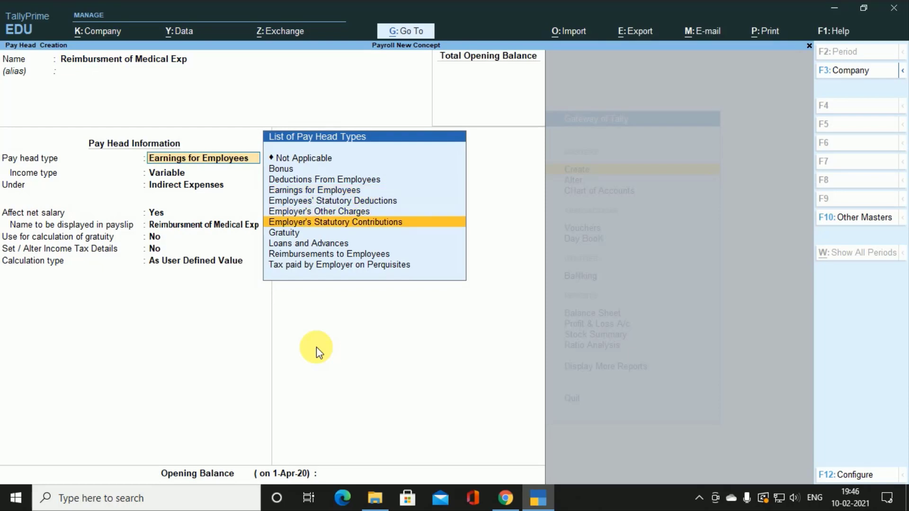
{"action": "key", "text": "Down"}
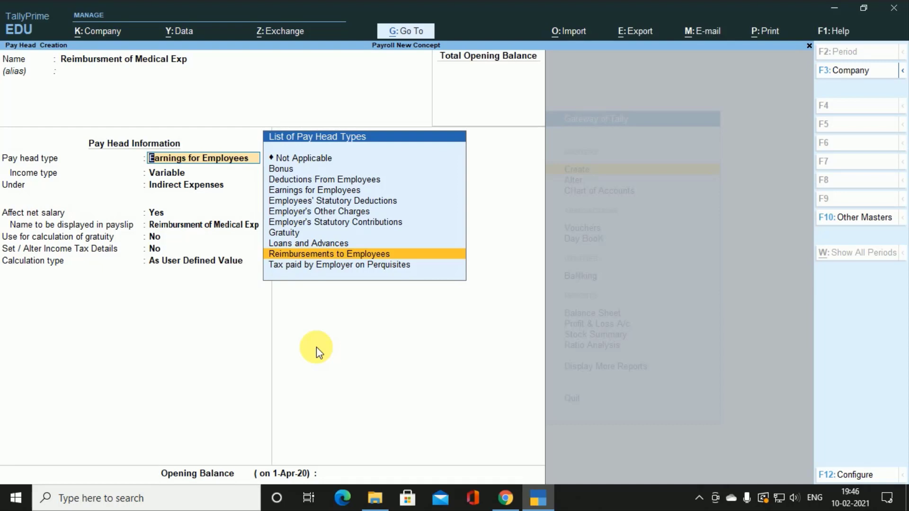
{"action": "key", "text": "Return"}
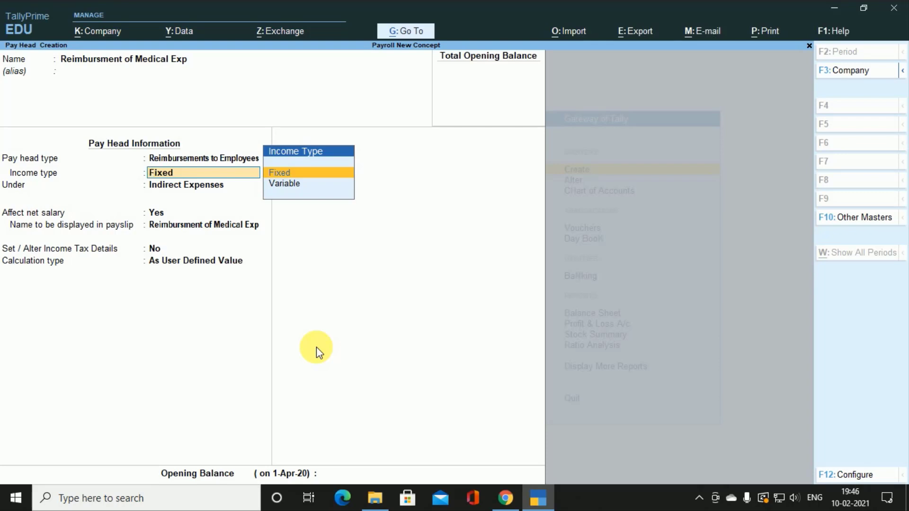
{"action": "key", "text": "Down"}
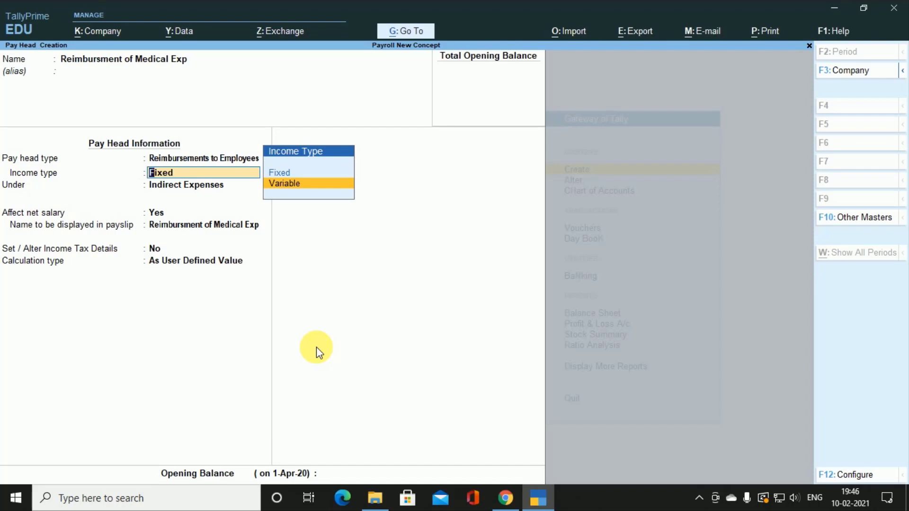
{"action": "key", "text": "Return"}
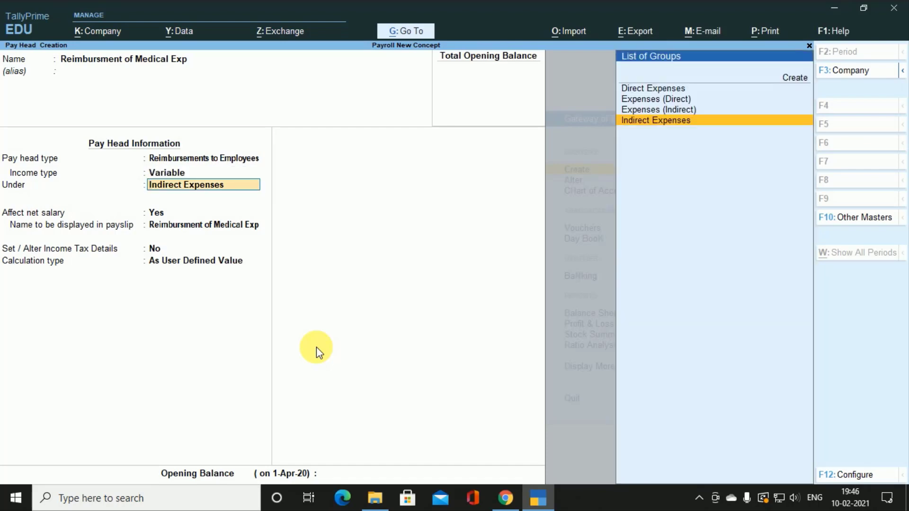
{"action": "key", "text": "Return"}
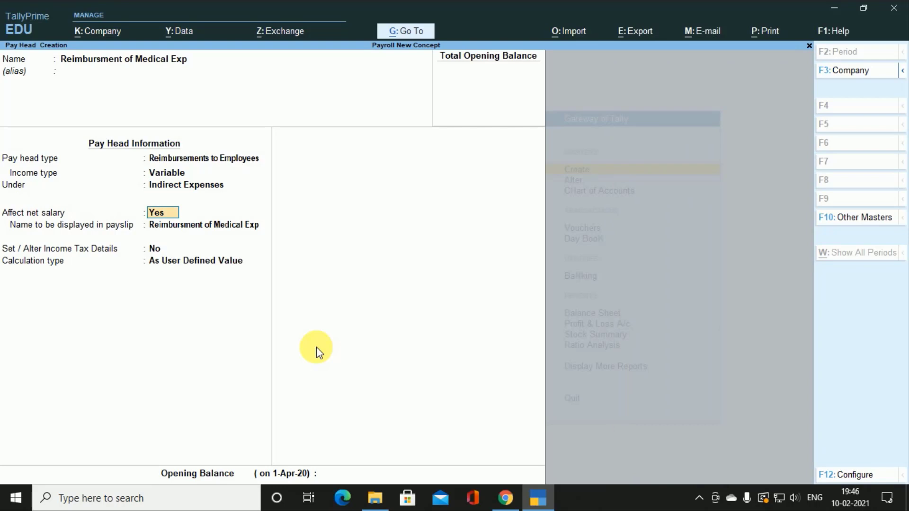
Enable income tax details for Reimbursment of Medical Exp with Other Earnings/Allowances (Fully Exempt), On Actual Value, and no TDS deduction across periods.
{"action": "key", "text": "Return"}
{"action": "key", "text": "Return"}
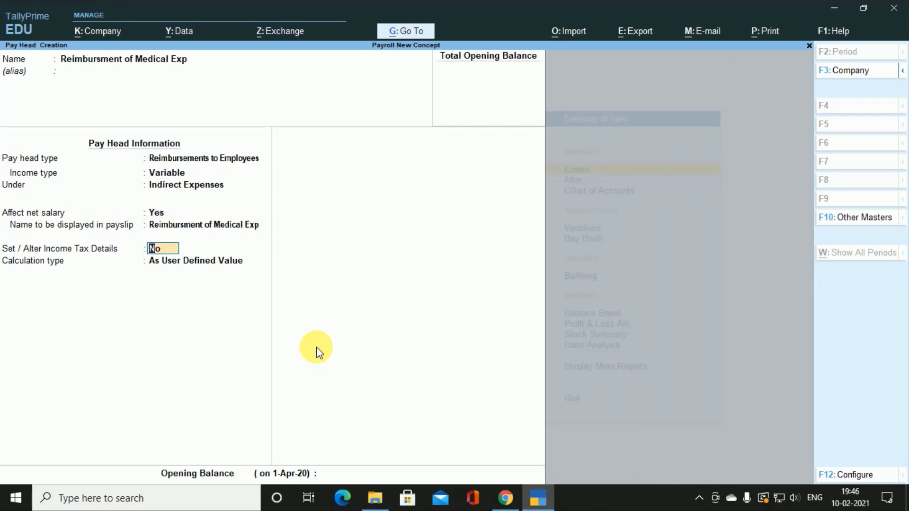
{"action": "key", "text": "y"}
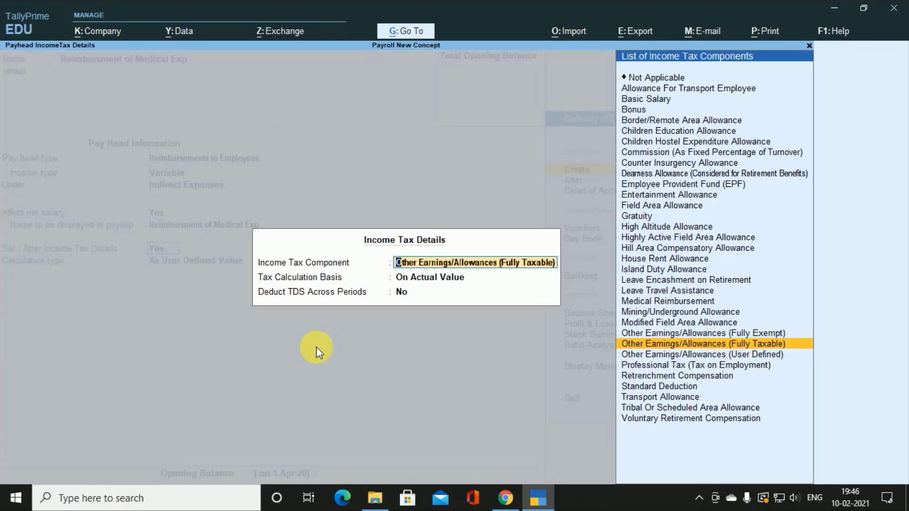
{"action": "key", "text": "Down"}
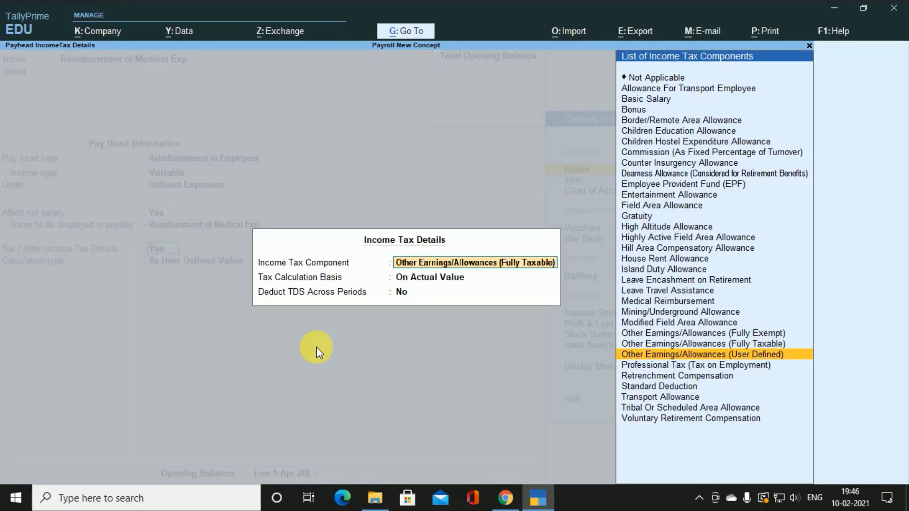
{"action": "key", "text": "Up"}
{"action": "key", "text": "Up"}
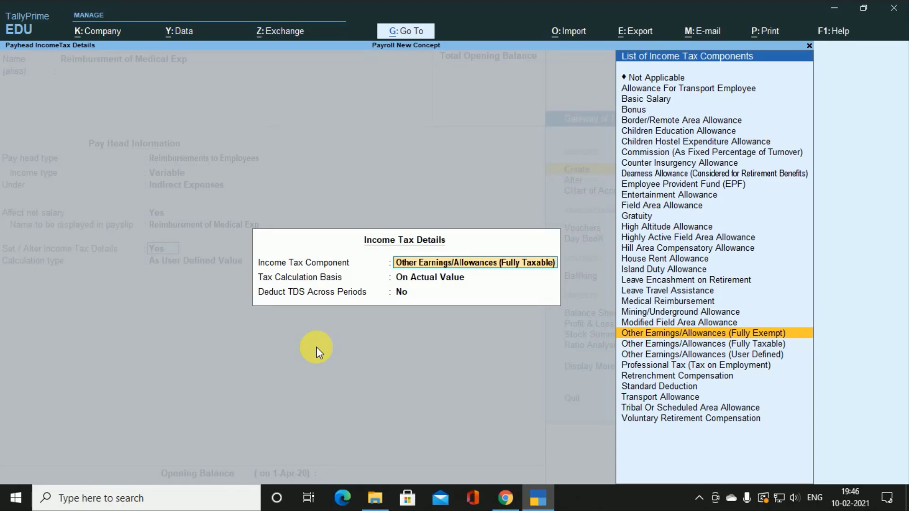
{"action": "key", "text": "Return"}
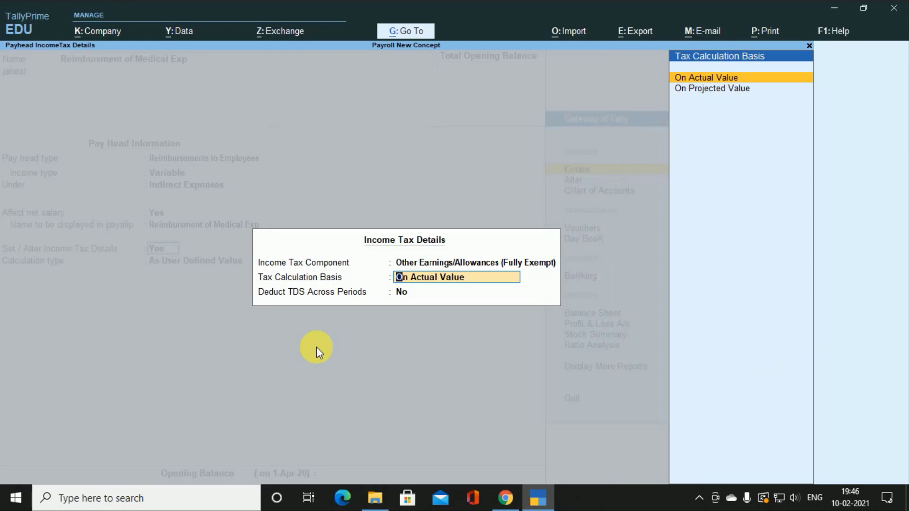
{"action": "key", "text": "Return"}
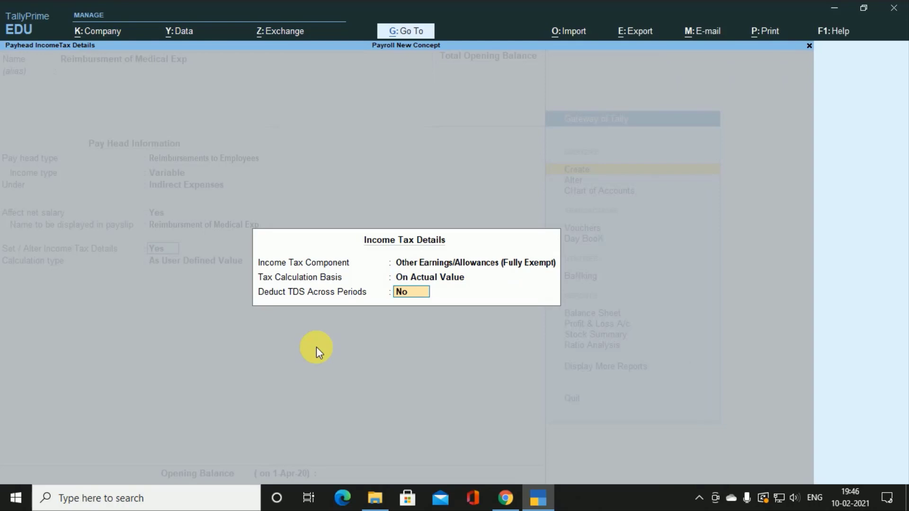
{"action": "key", "text": "Return"}
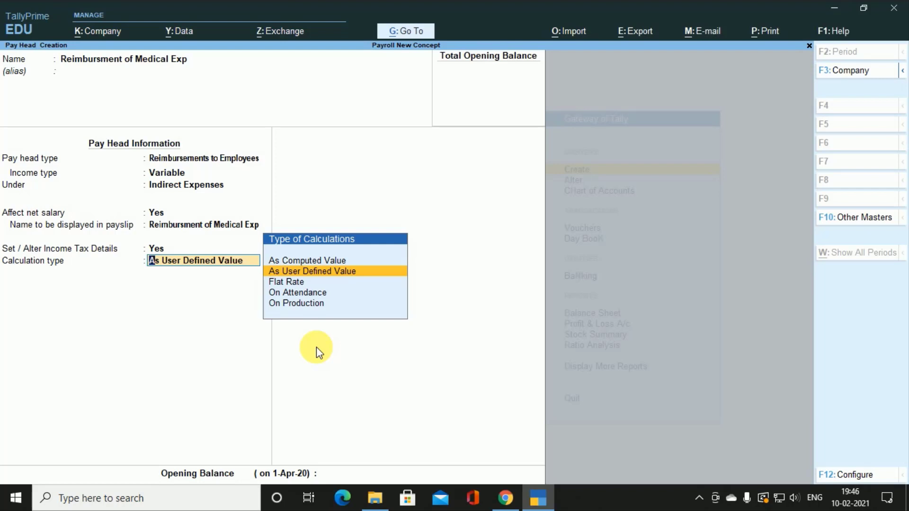
Accept As User Defined Value as the calculation type and save Reimbursment of Medical Exp without an opening balance.
{"action": "key", "text": "Return"}
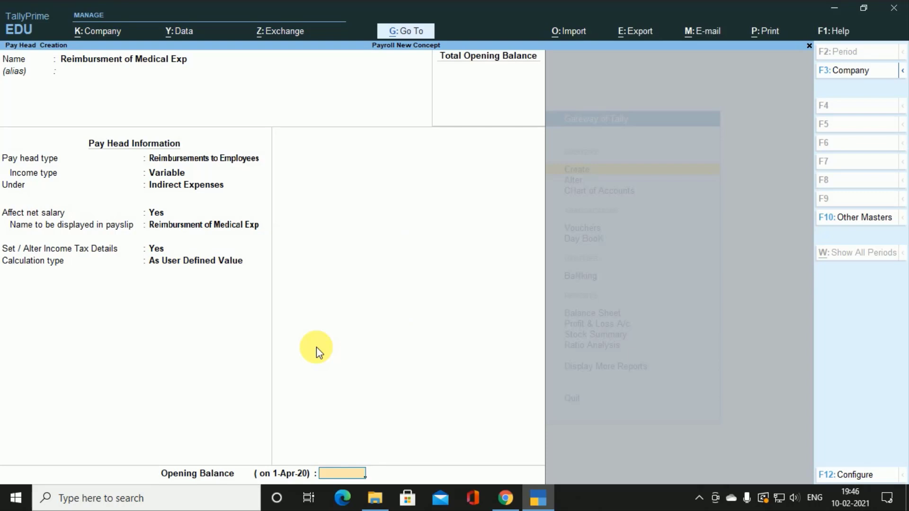
{"action": "key", "text": "Return"}
Name a new pay head Gratuity, leaving its alias empty.
{"action": "type", "text": "D"}
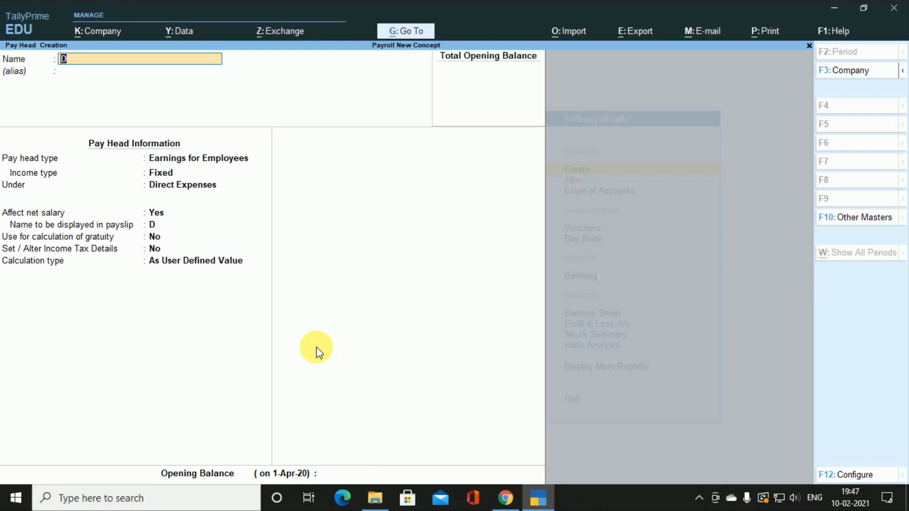
{"action": "type", "text": "Gar"}
{"action": "key", "text": "BackSpace"}
{"action": "key", "text": "BackSpace"}
{"action": "type", "text": "ratuity"}
{"action": "key", "text": "Return"}
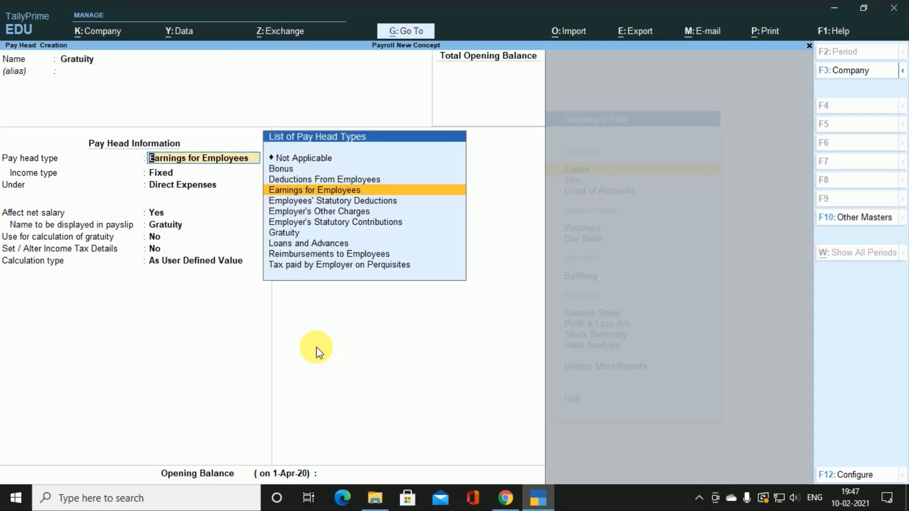
Set the pay head type of the Gratuity pay head to Gratuity.
{"action": "key", "text": "Down"}
{"action": "key", "text": "Down"}
{"action": "key", "text": "Down"}
{"action": "key", "text": "Down"}
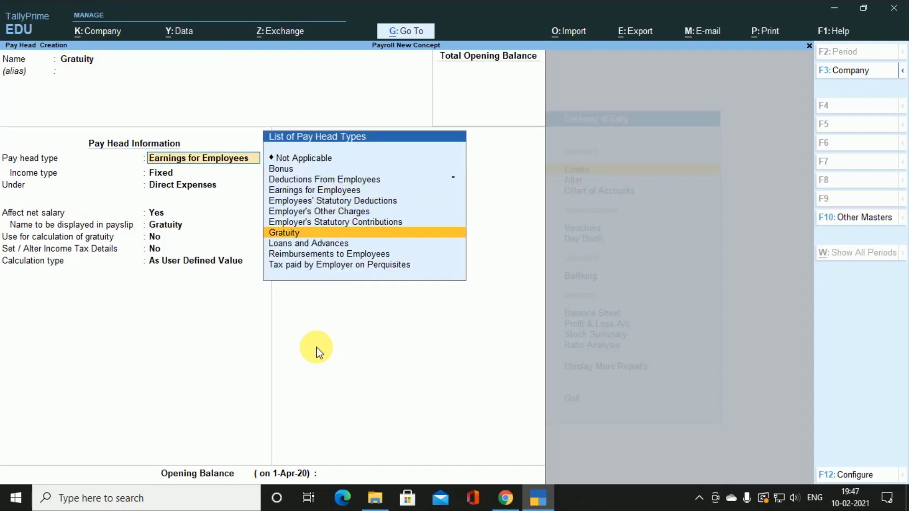
{"action": "key", "text": "Return"}
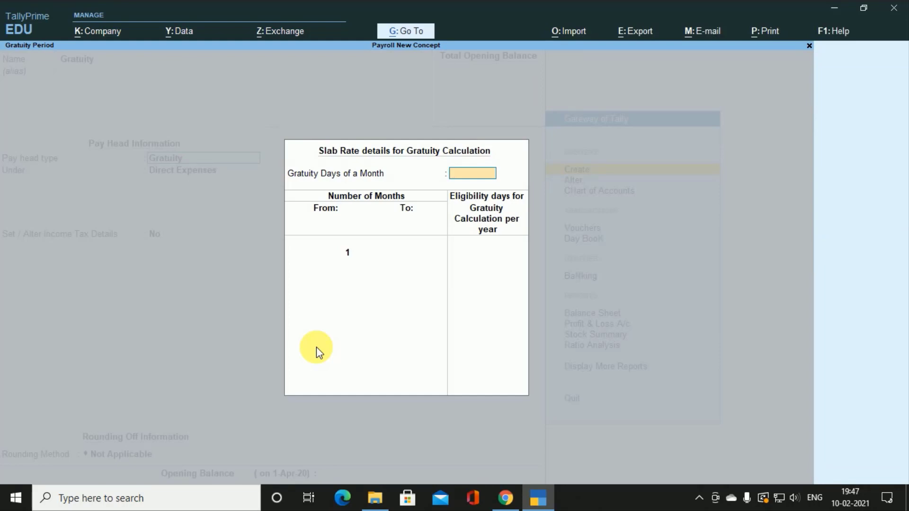
Set the gratuity days of a month to 26 and define the slab from 1 to 60 months with 0 eligibility days.
{"action": "type", "text": "26"}
{"action": "key", "text": "Return"}
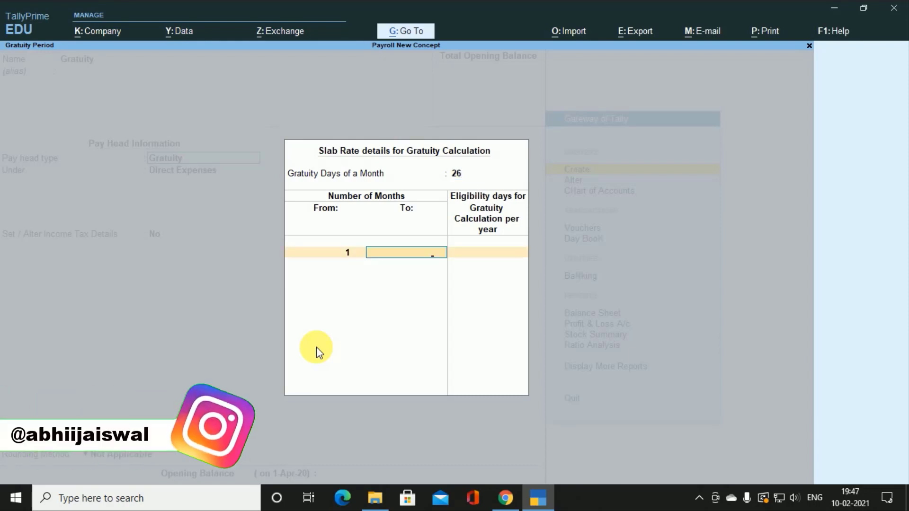
{"action": "type", "text": "60"}
{"action": "key", "text": "Return"}
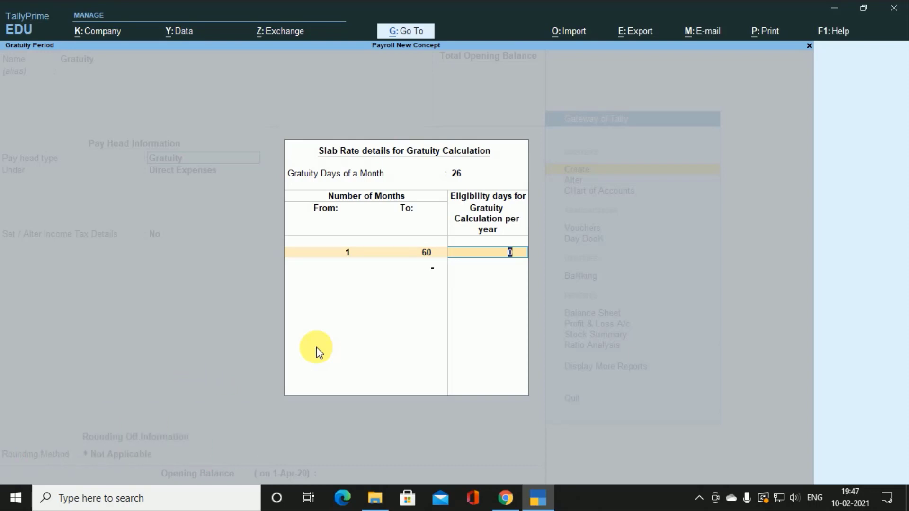
{"action": "key", "text": "Return"}
Add gratuity slabs of 15 eligibility days for 61 to 120 months and for 121 months onward with no upper limit.
{"action": "type", "text": "120"}
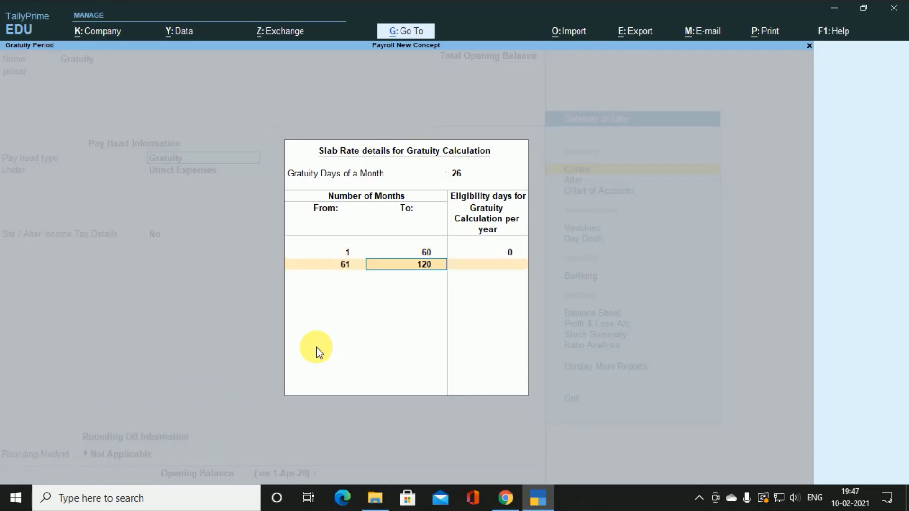
{"action": "key", "text": "Return"}
{"action": "type", "text": "15"}
{"action": "key", "text": "Return"}
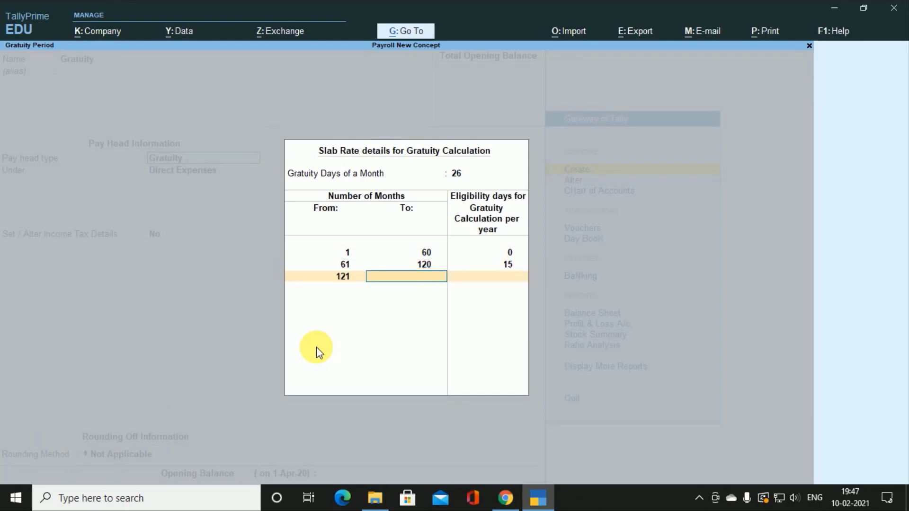
{"action": "key", "text": "Return"}
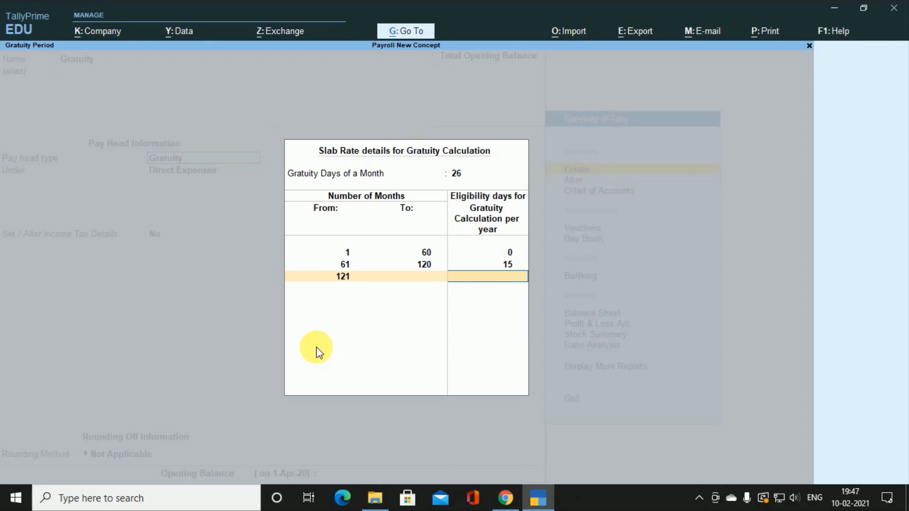
{"action": "type", "text": "15"}
{"action": "key", "text": "Return"}
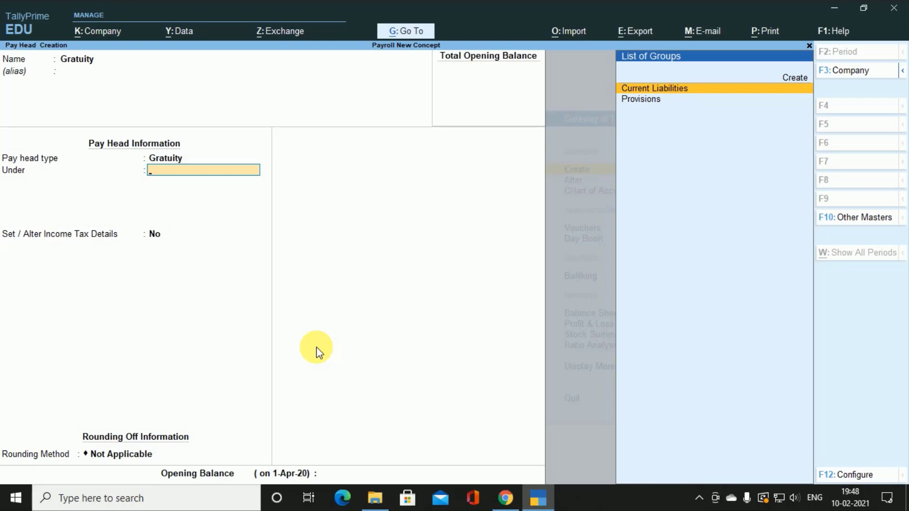
Place Gratuity under Current Liabilities and enable its income tax details with Gratuity, On Actual Value, and no TDS deduction across periods.
{"action": "key", "text": "Return"}
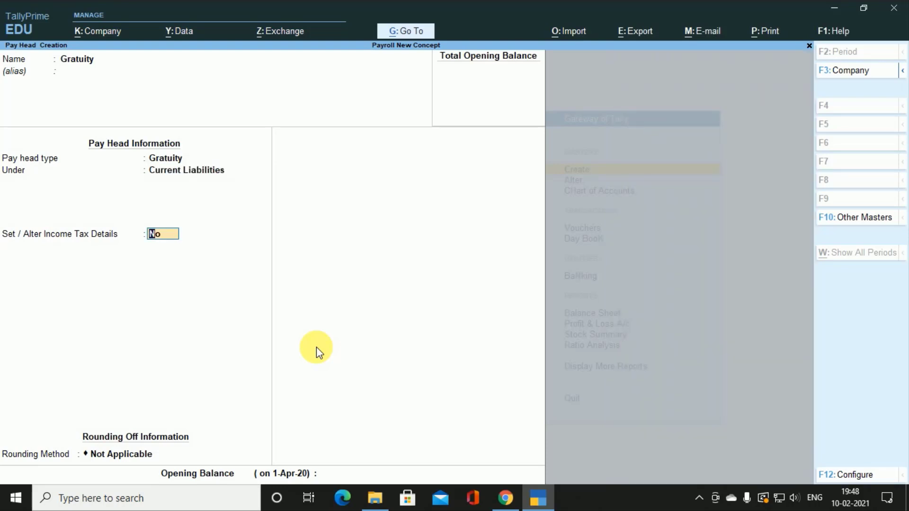
{"action": "type", "text": "y"}
{"action": "key", "text": "Return"}
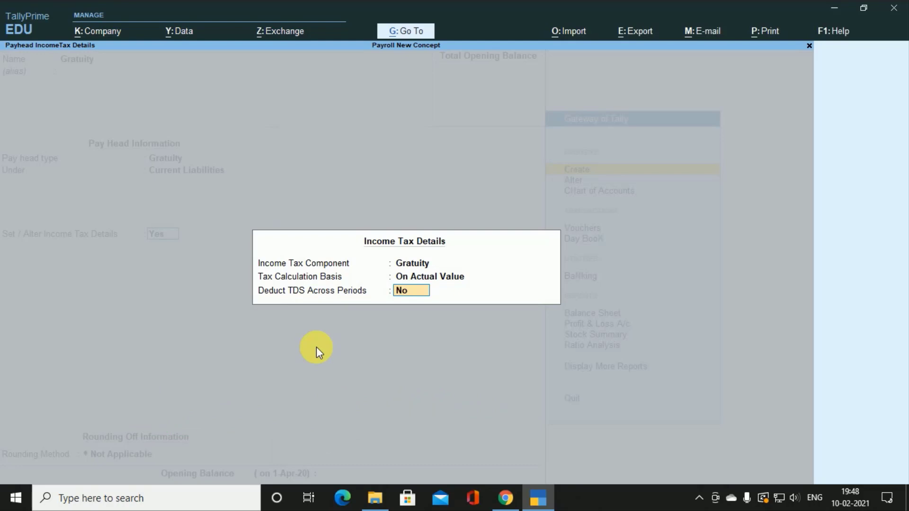
{"action": "key", "text": "Return"}
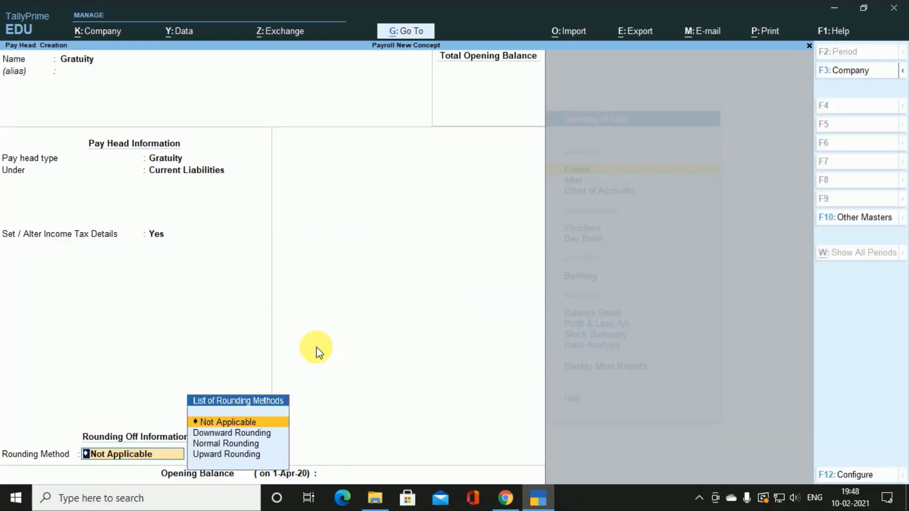
Apply Normal Rounding with a limit of 1, save Gratuity without an opening balance, and leave pay head creation.
{"action": "key", "text": "Down"}
{"action": "key", "text": "Down"}
{"action": "key", "text": "Return"}
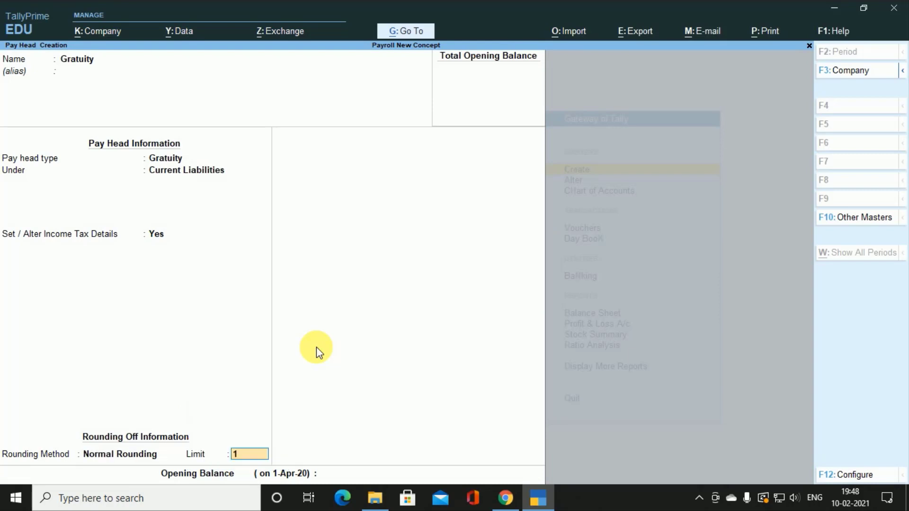
{"action": "key", "text": "Return"}
{"action": "key", "text": "Return"}
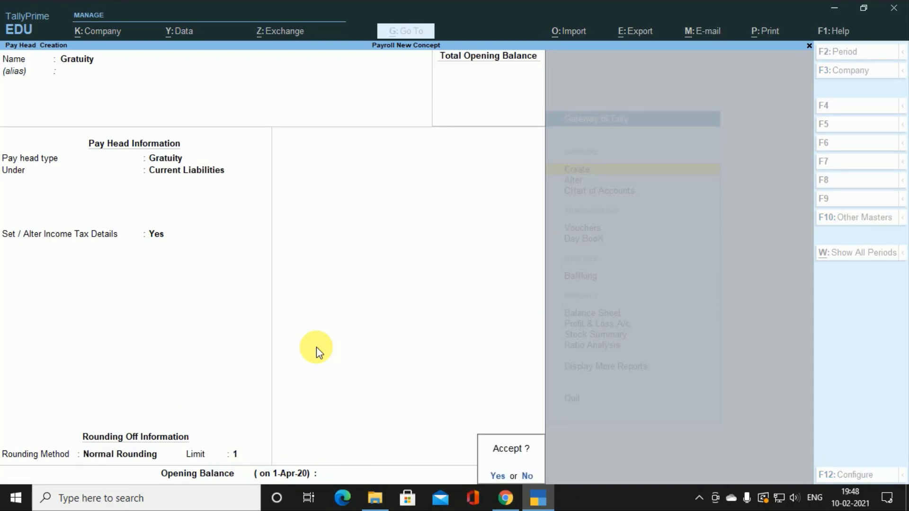
{"action": "key", "text": "Return"}
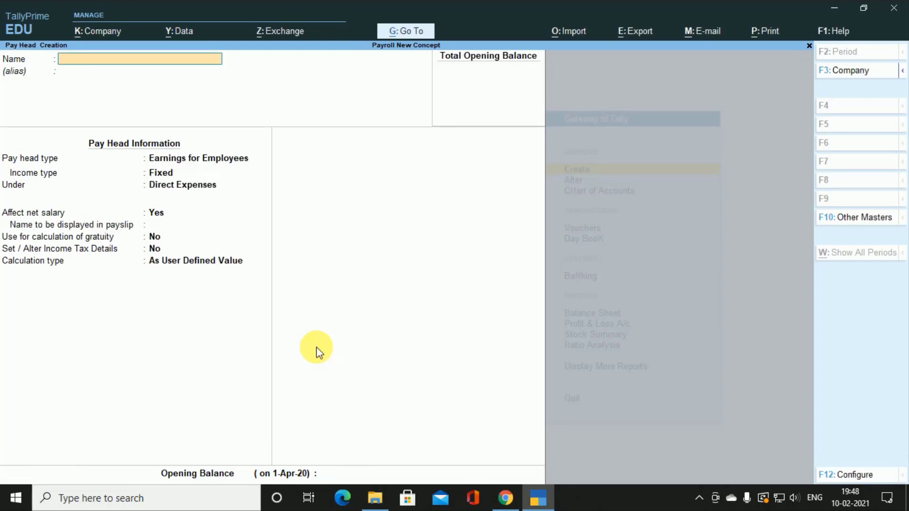
{"action": "key", "text": "Escape"}
{"action": "key", "text": "Return"}
{"action": "key", "text": "Escape"}
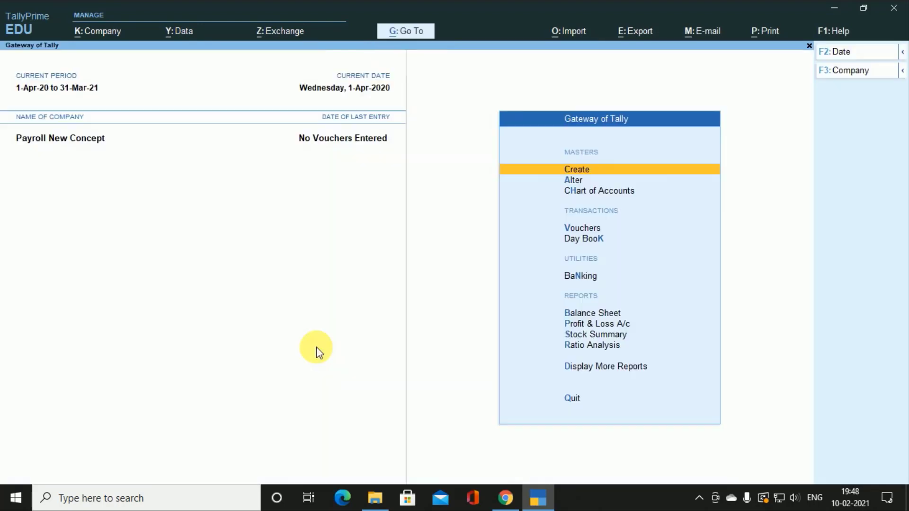
Open the list of existing pay heads in master alteration.
{"action": "key", "text": "Down"}
{"action": "key", "text": "Return"}
{"action": "key", "text": "Down"}
{"action": "key", "text": "Down"}
{"action": "key", "text": "Down"}
{"action": "key", "text": "Down"}
{"action": "key", "text": "Down"}
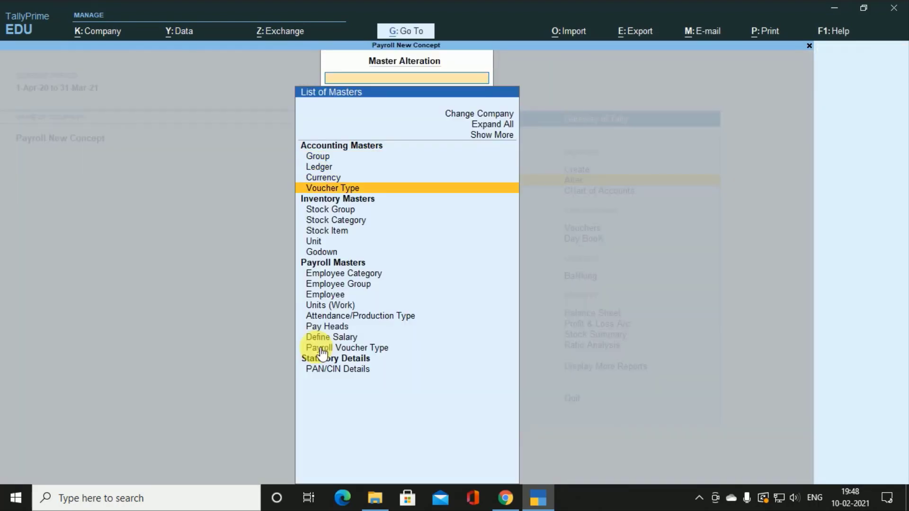
{"action": "key", "text": "Down"}
{"action": "key", "text": "Down"}
{"action": "key", "text": "Down"}
{"action": "key", "text": "Down"}
{"action": "key", "text": "Down"}
{"action": "key", "text": "Down"}
{"action": "key", "text": "Down"}
{"action": "key", "text": "Down"}
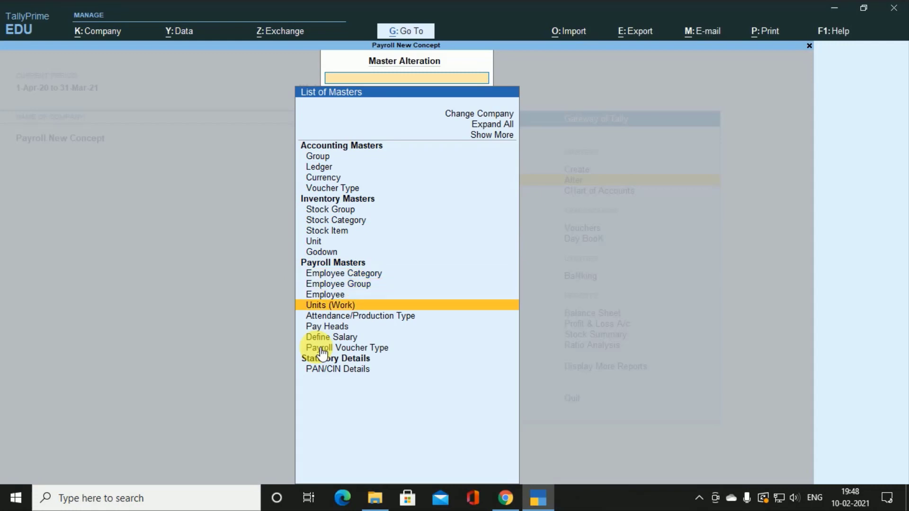
{"action": "key", "text": "Down"}
{"action": "key", "text": "Return"}
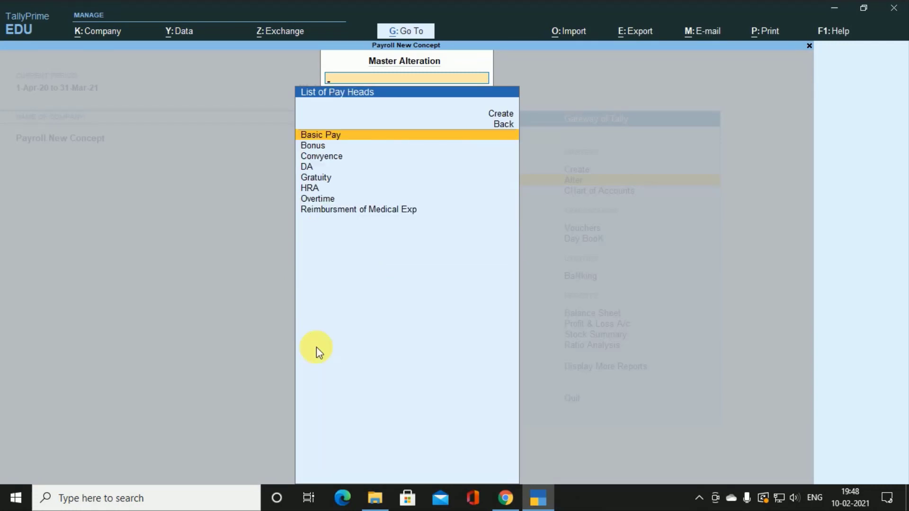